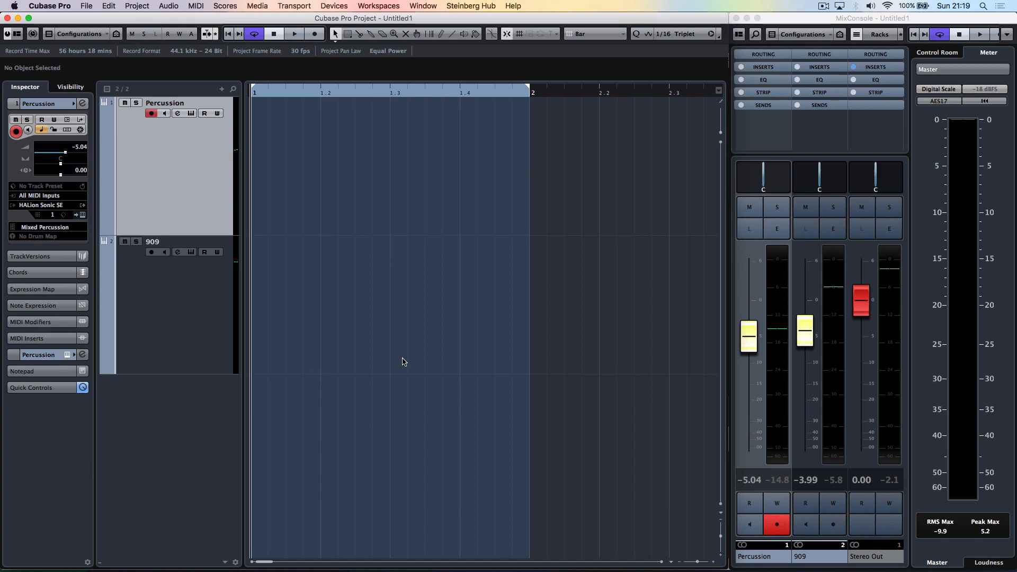
Choose the 1/16 Triplet quantize preset and create an empty one-bar MIDI part on the Percussion track
click(695, 39)
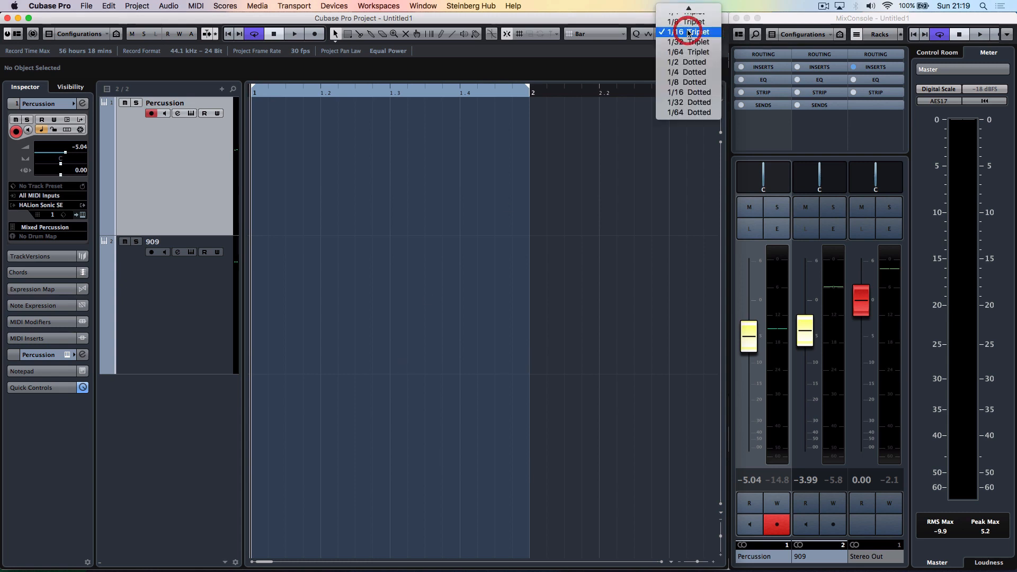
click(700, 33)
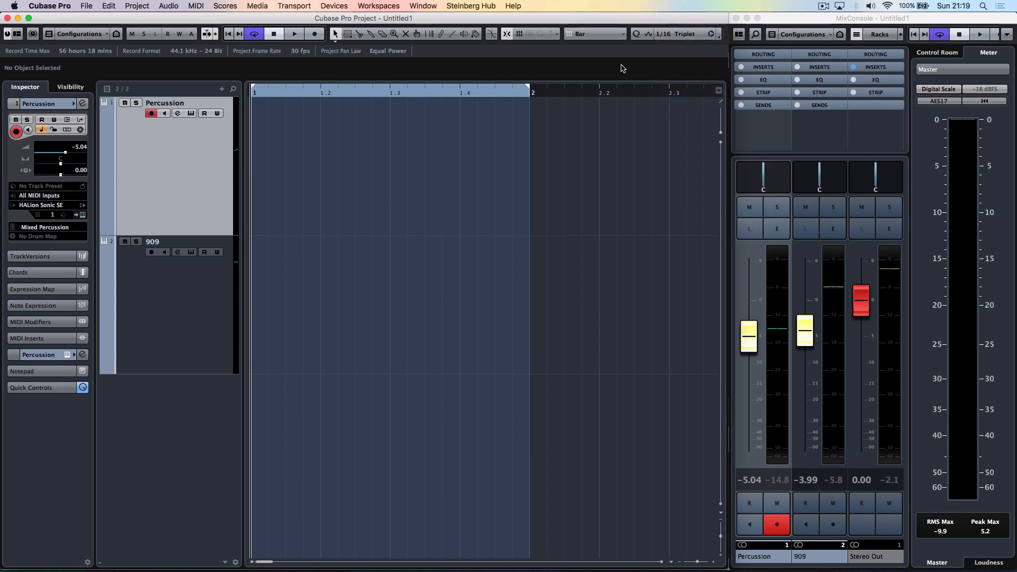
double_click(379, 165)
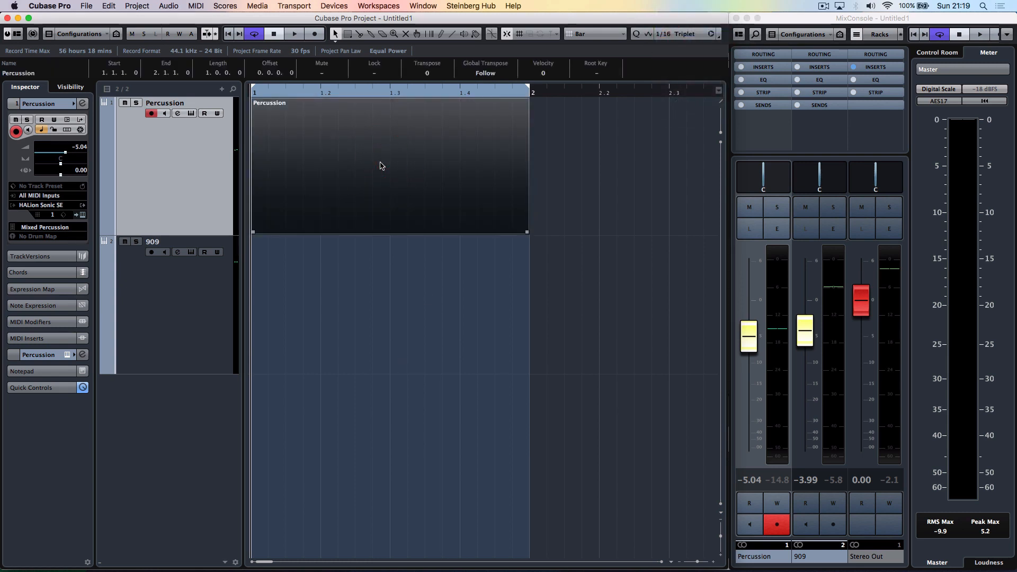
Open the Percussion part for editing and switch to the Drum Editor
double_click(379, 165)
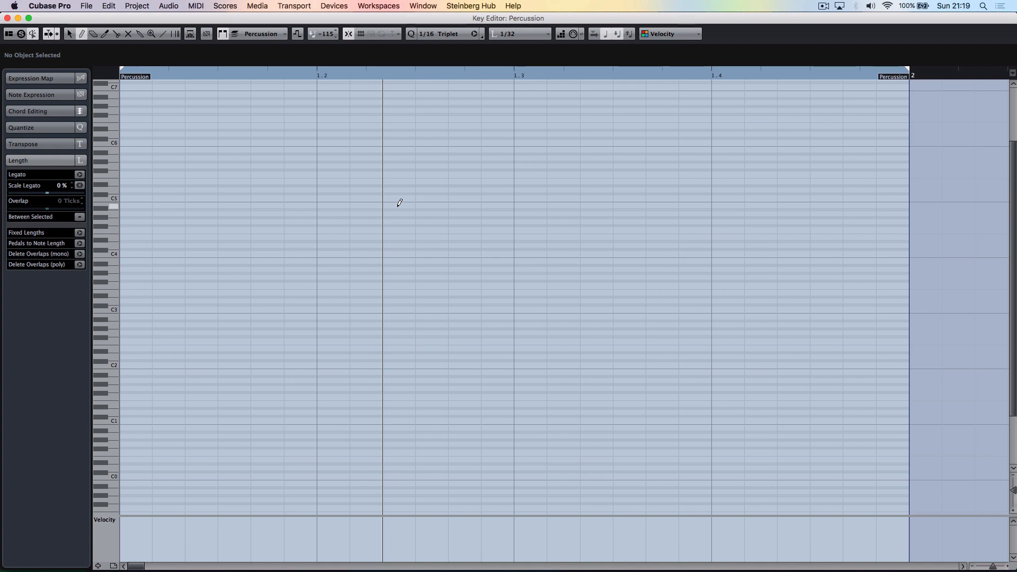
click(196, 6)
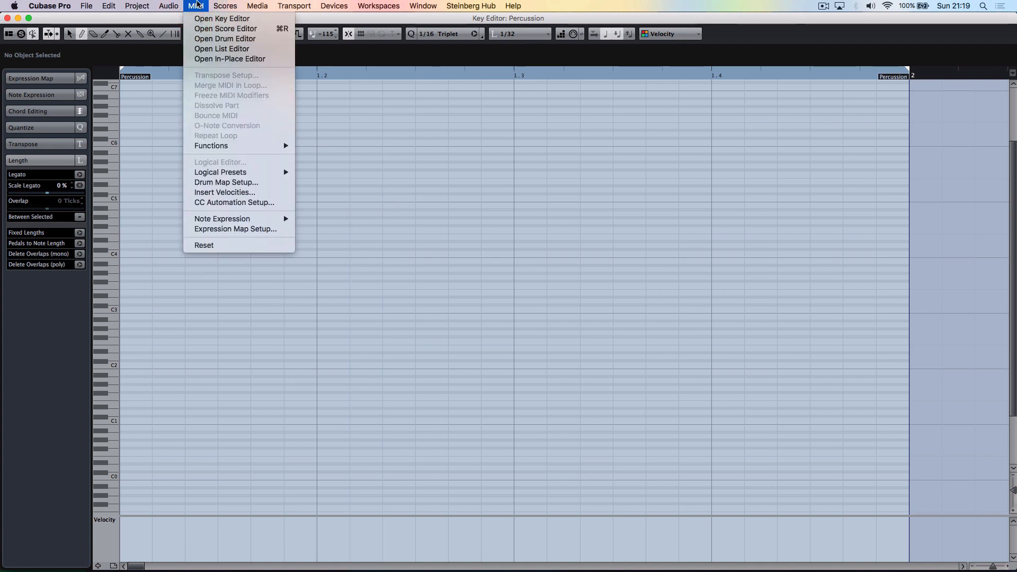
click(217, 39)
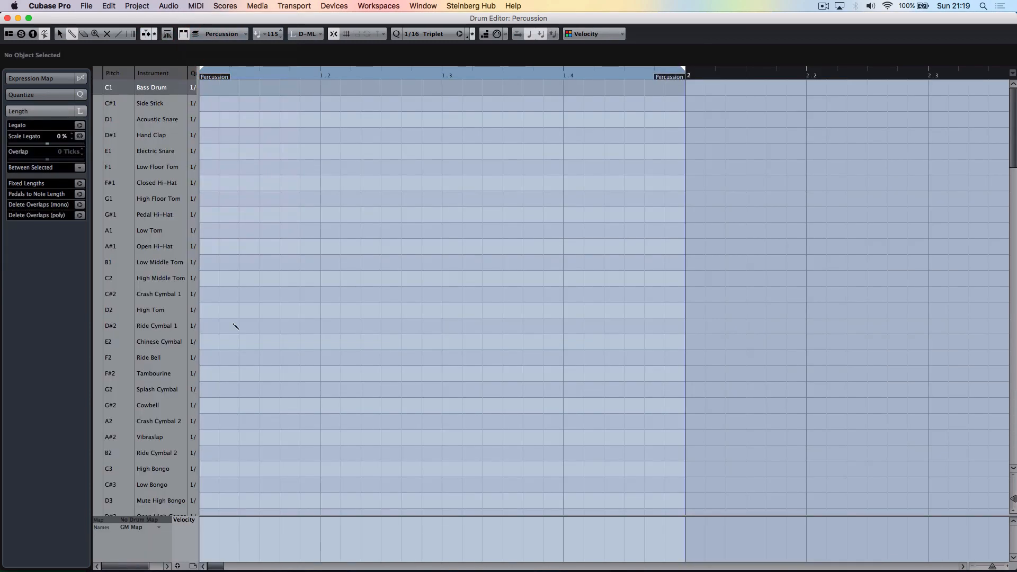
Enter High Floor Tom (G1) hits on the first and third 1/16 triplet of every group across the whole bar
click(98, 217)
click(101, 199)
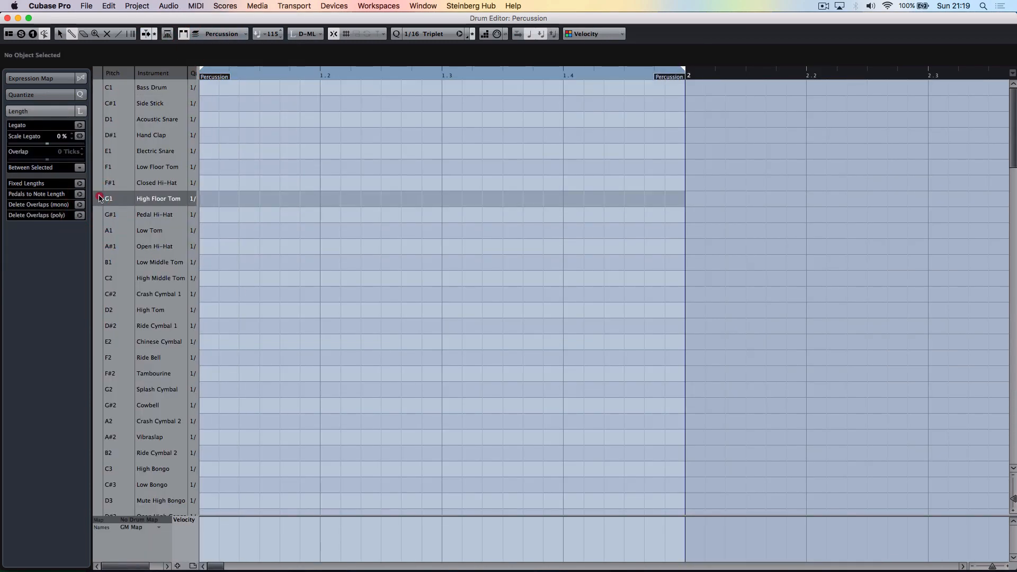
click(202, 198)
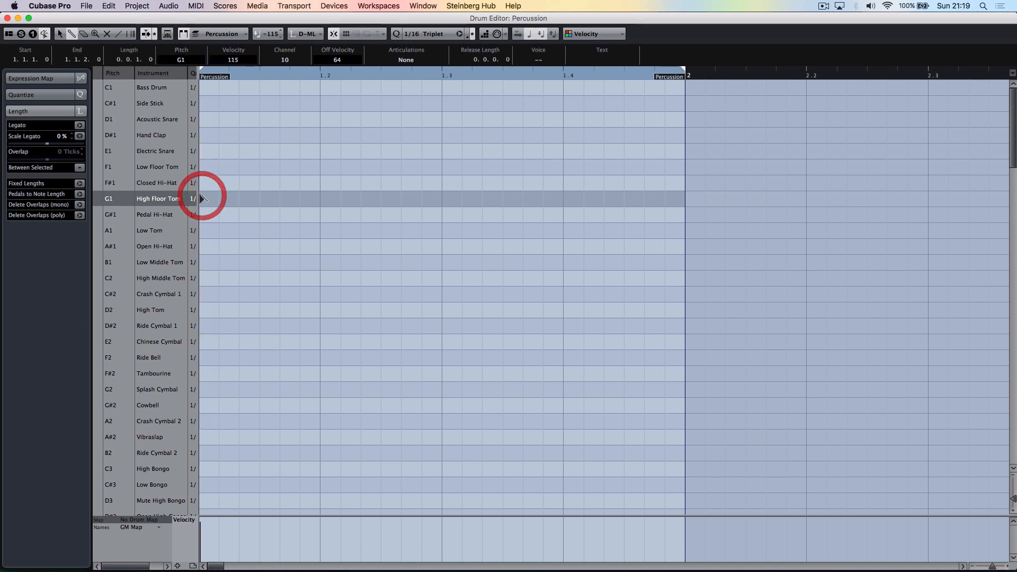
click(239, 199)
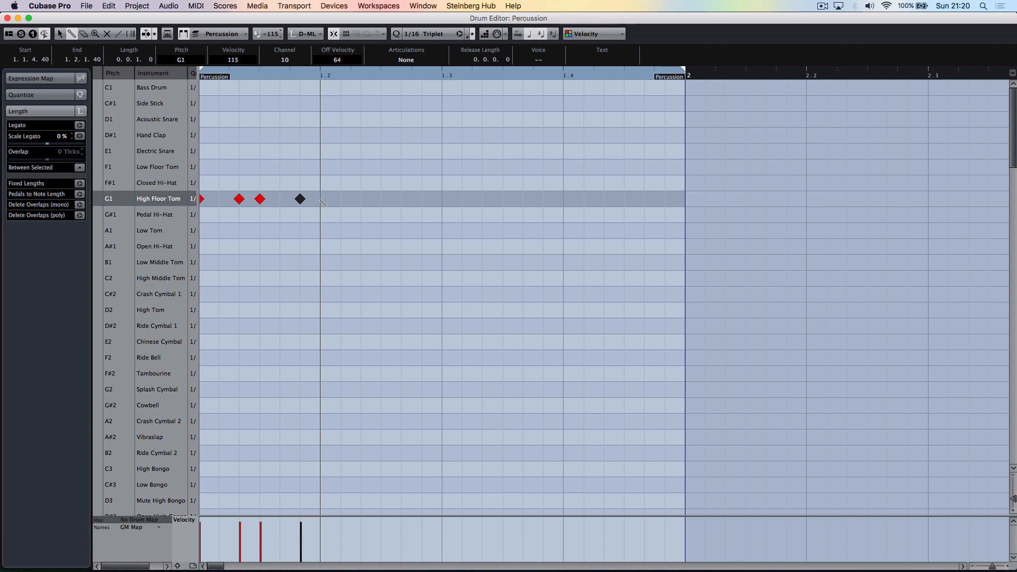
click(380, 198)
click(421, 198)
click(441, 199)
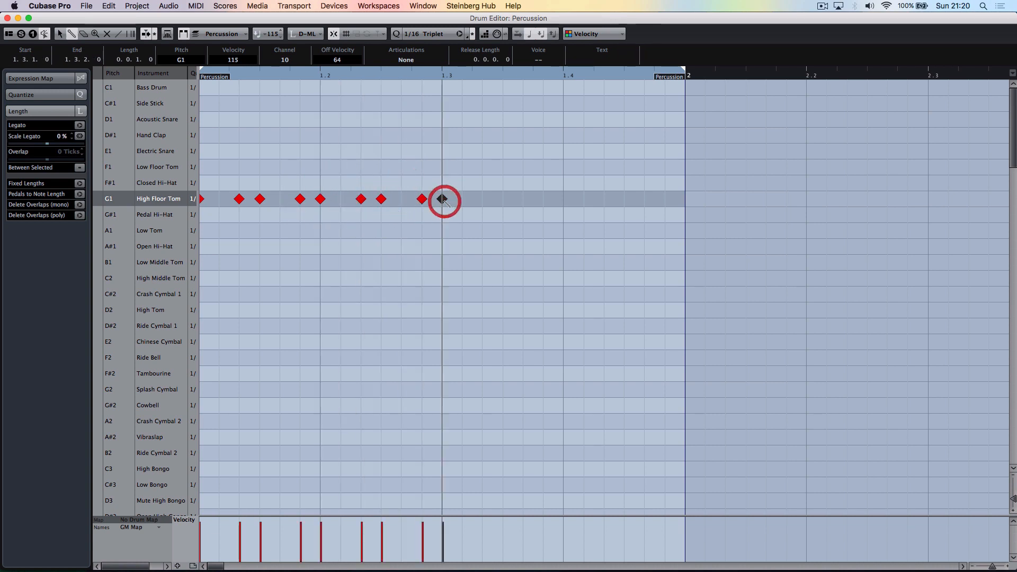
click(483, 198)
click(503, 199)
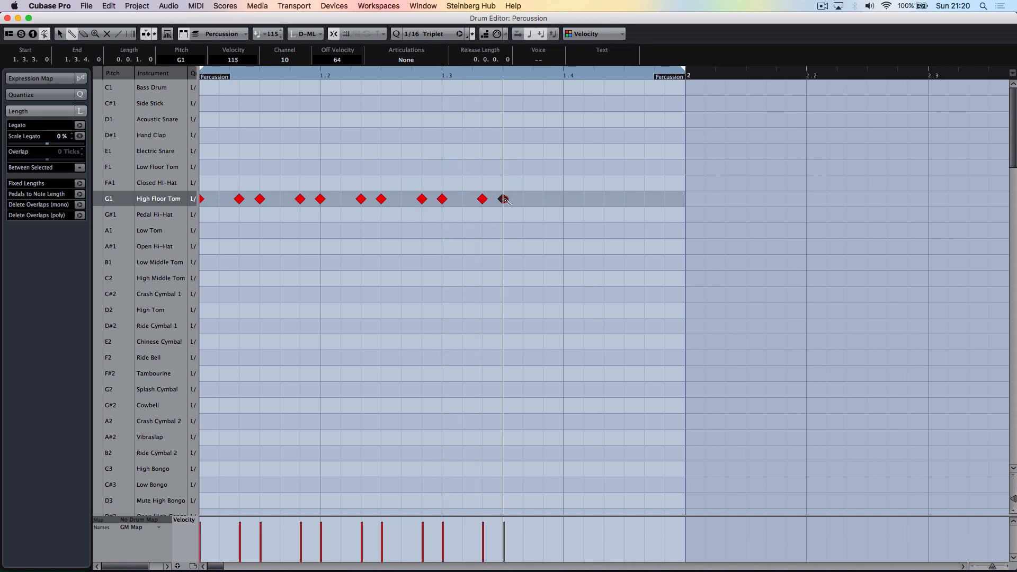
click(542, 199)
click(563, 199)
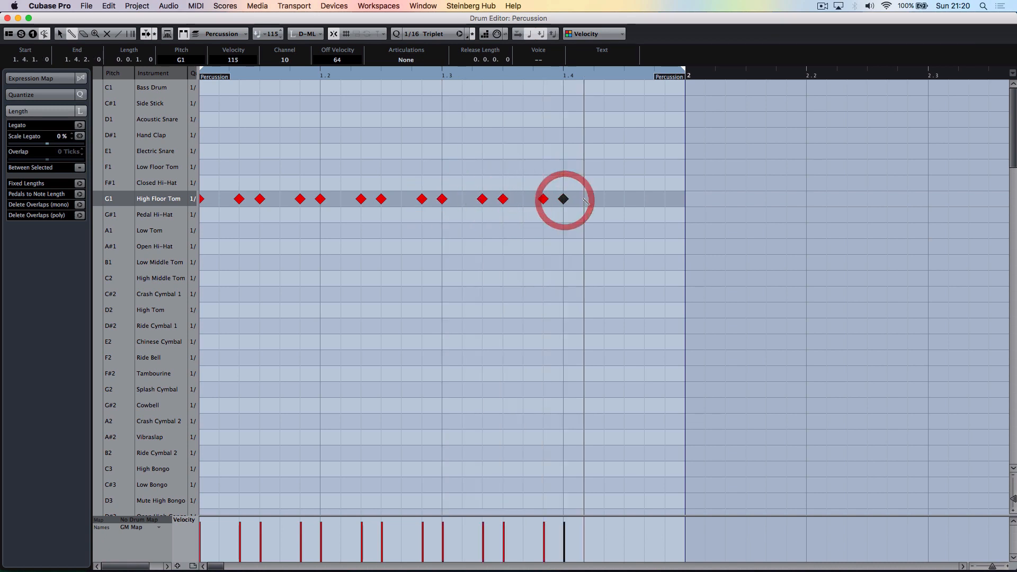
click(604, 198)
click(624, 198)
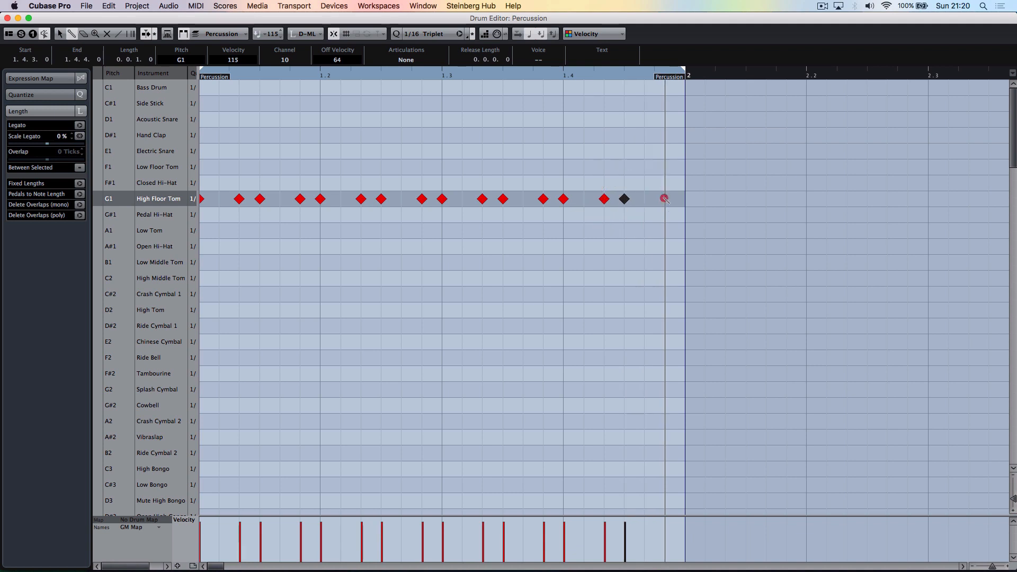
click(665, 198)
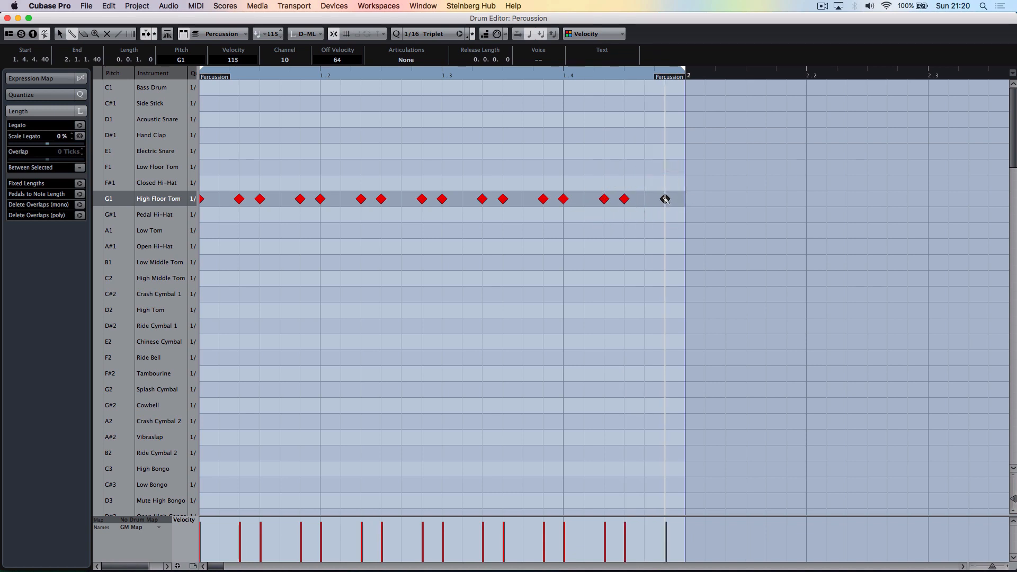
Play back the High Floor Tom pattern and close the Drum Editor and Key Editor
key(space)
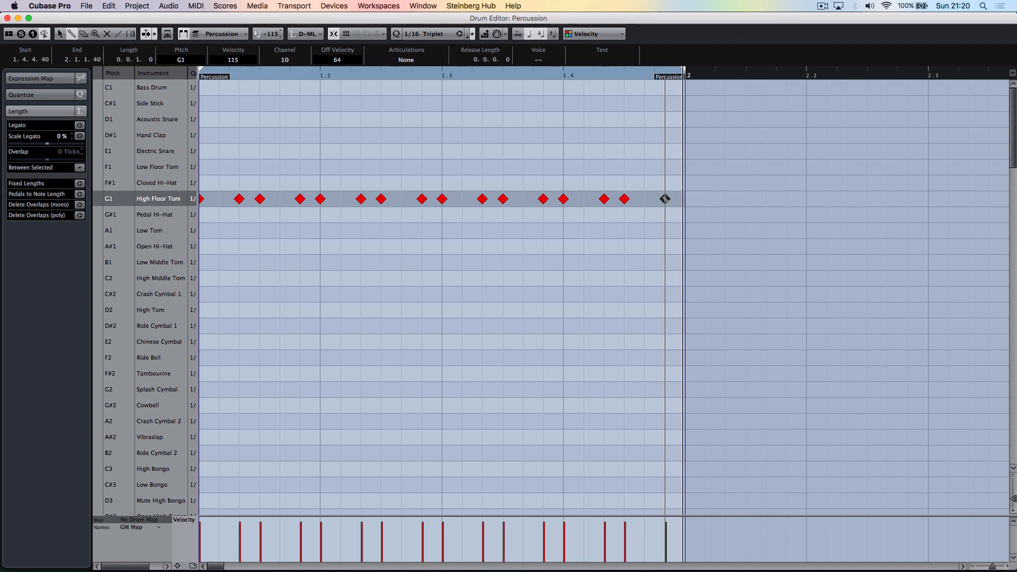
key(super+w)
key(g)
key(g)
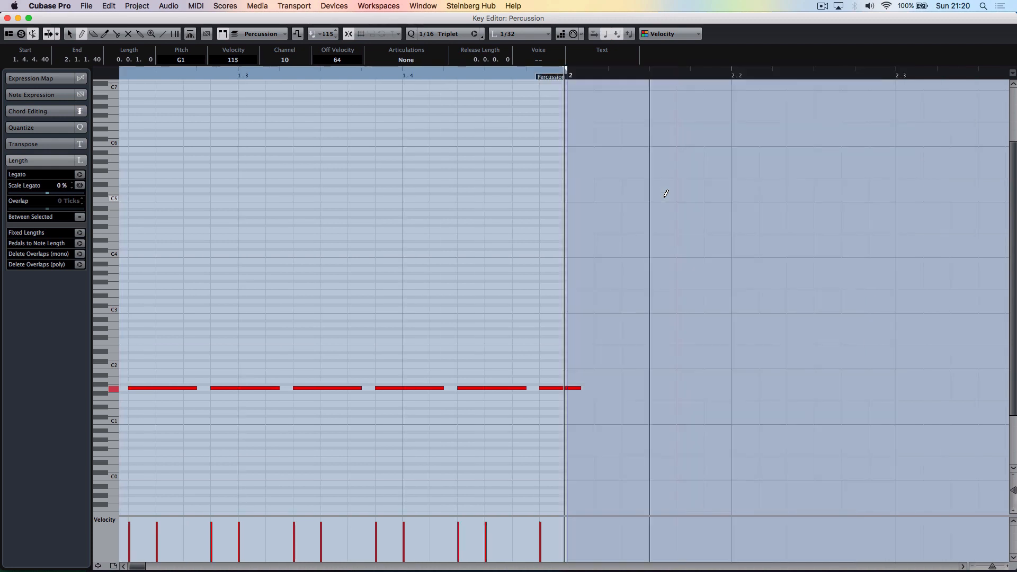
key(super+w)
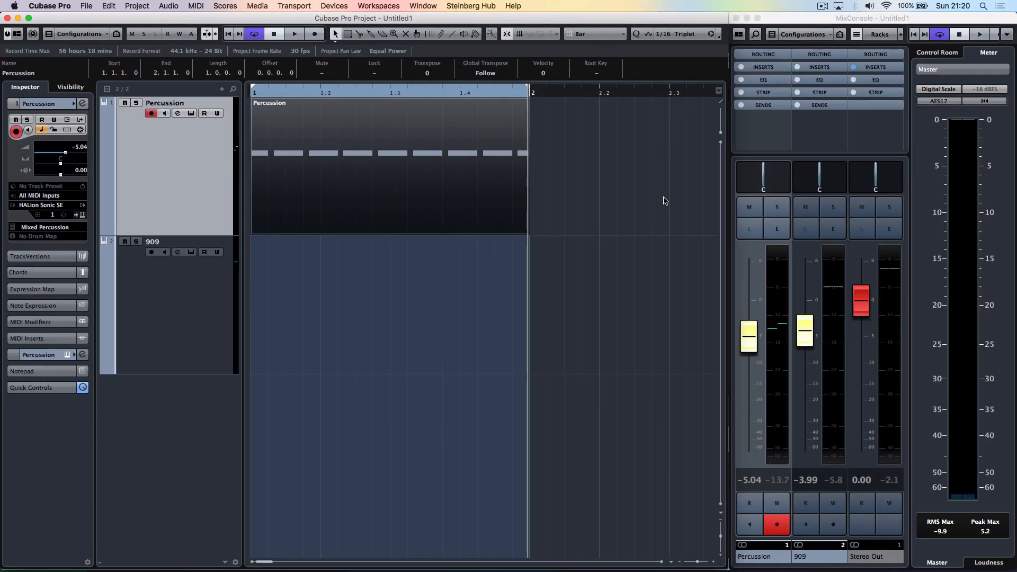
Create a groove quantize preset from the Percussion part and check it in the quantize preset list
click(108, 5)
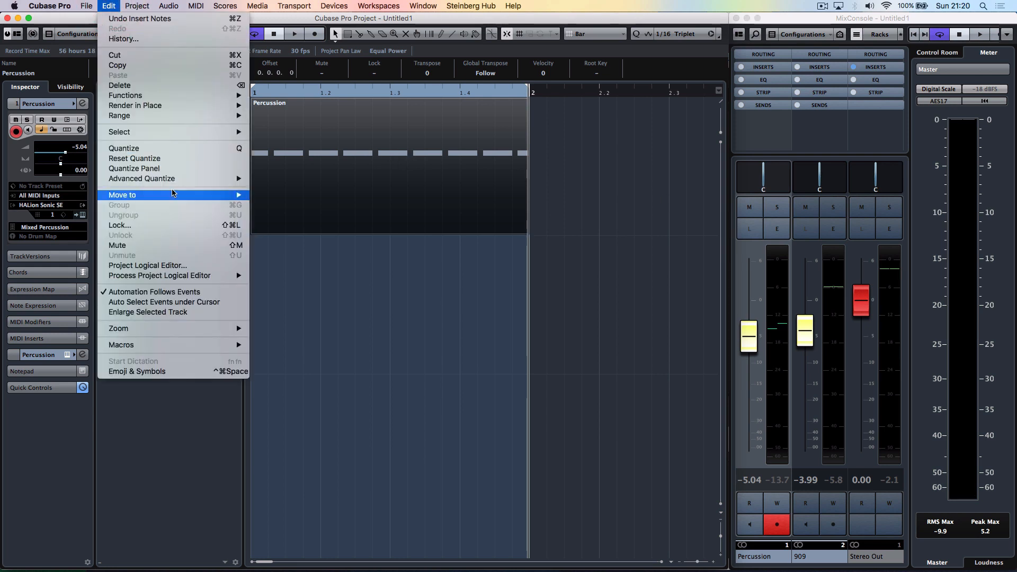
mouse_move(177, 179)
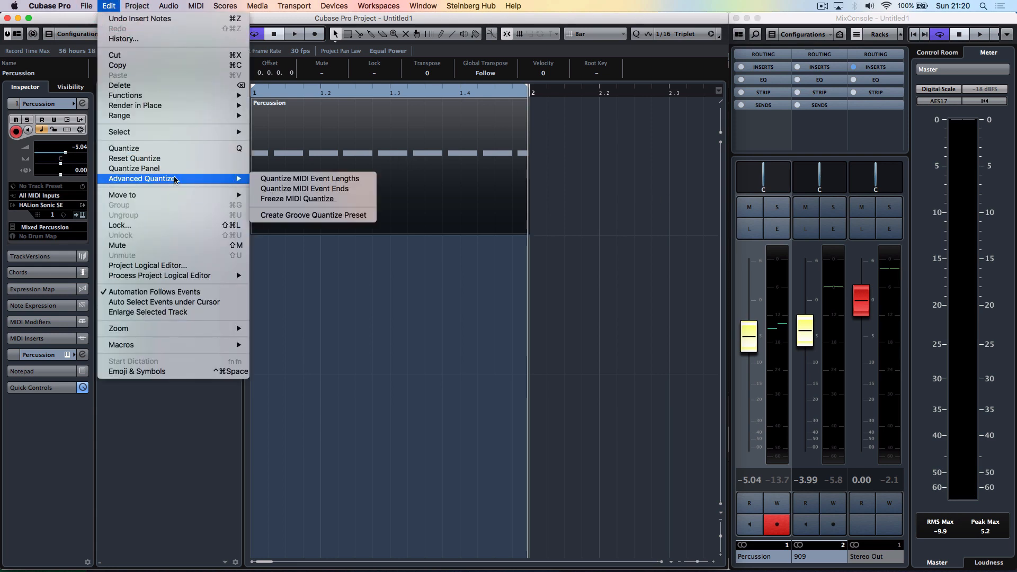
click(323, 215)
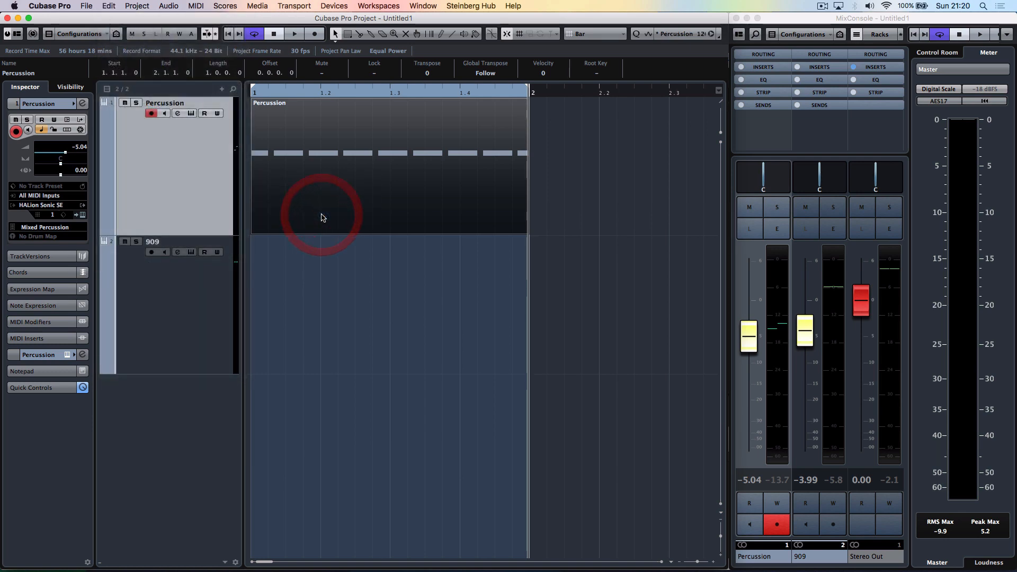
click(701, 36)
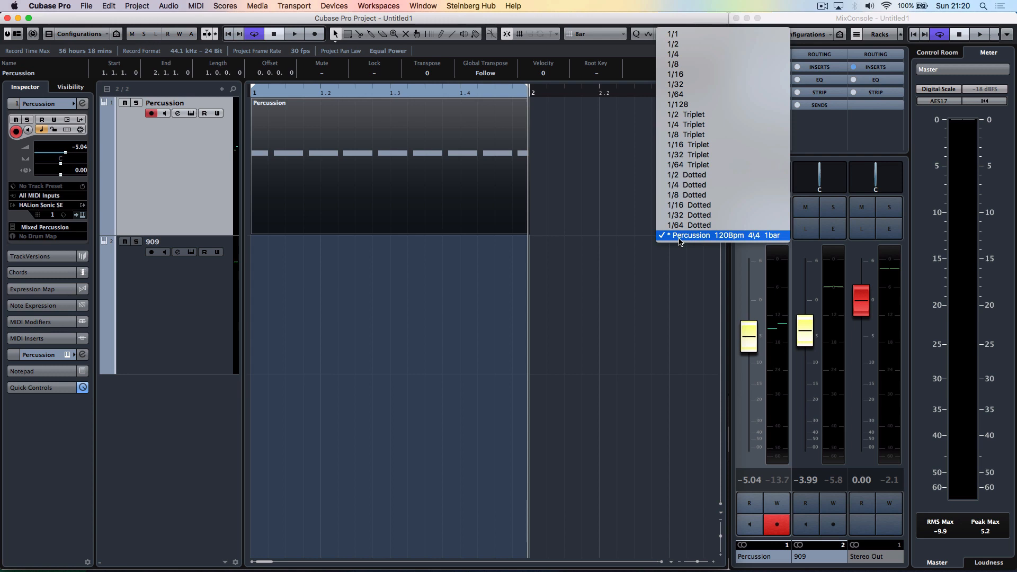
click(619, 165)
Rename the current groove preset to "DJL Grid" in the Quantize Panel and close the panel
click(717, 37)
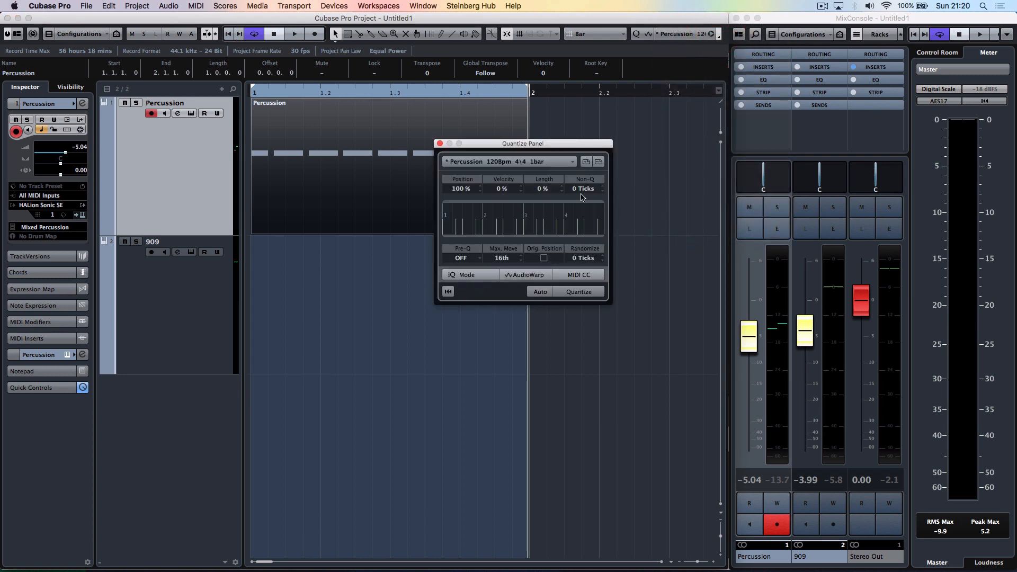
click(573, 165)
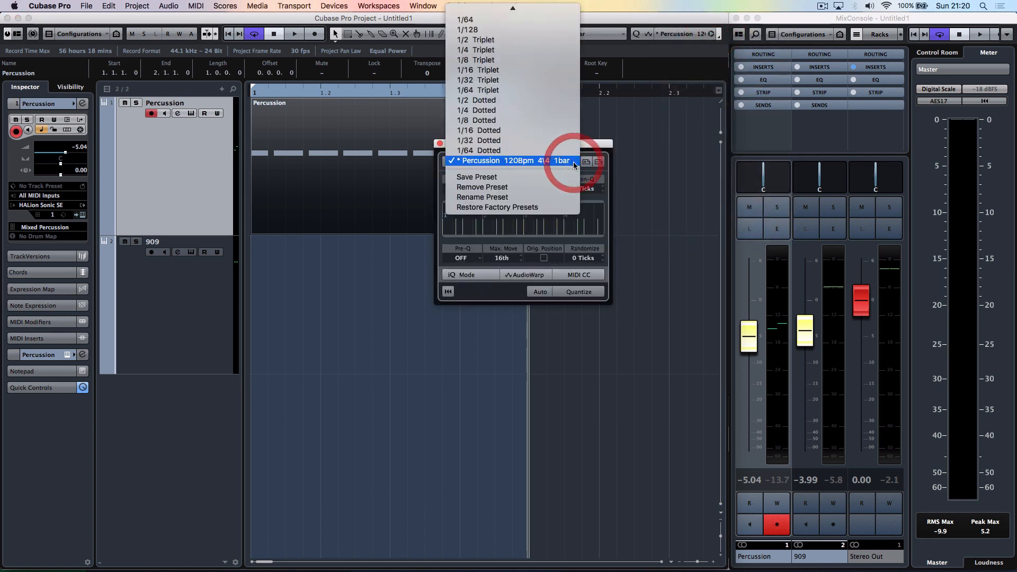
click(512, 202)
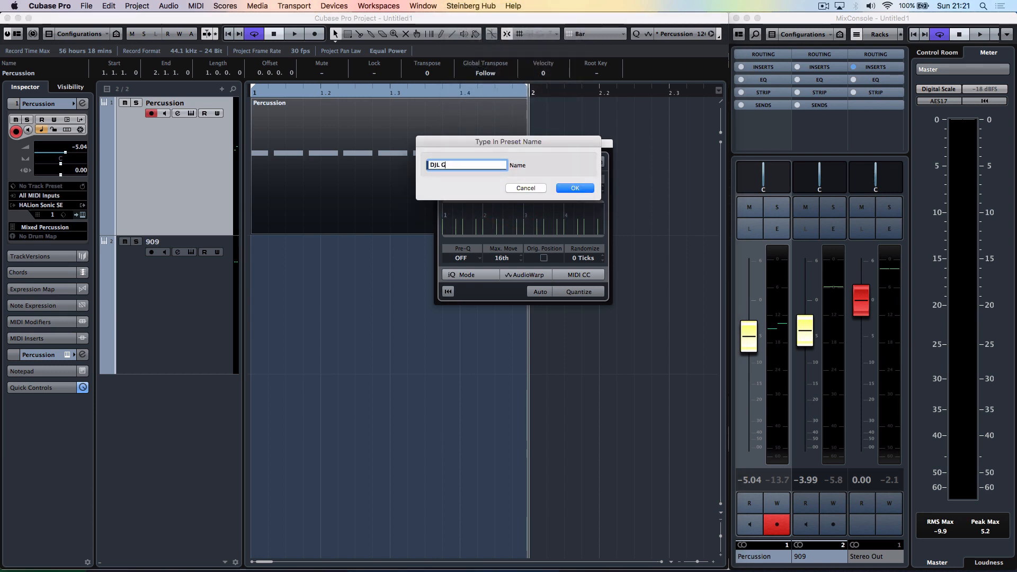
key(Return)
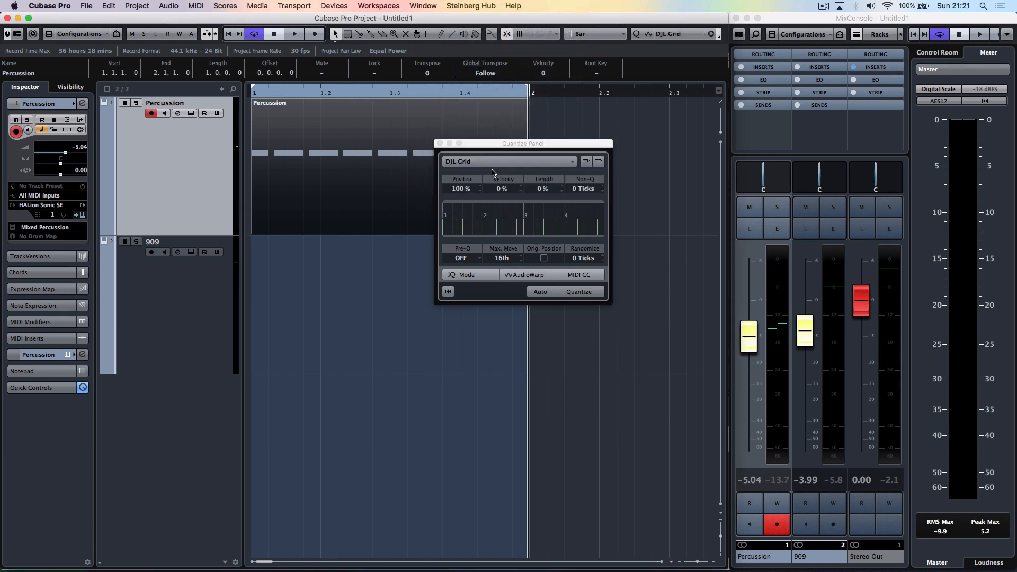
click(440, 144)
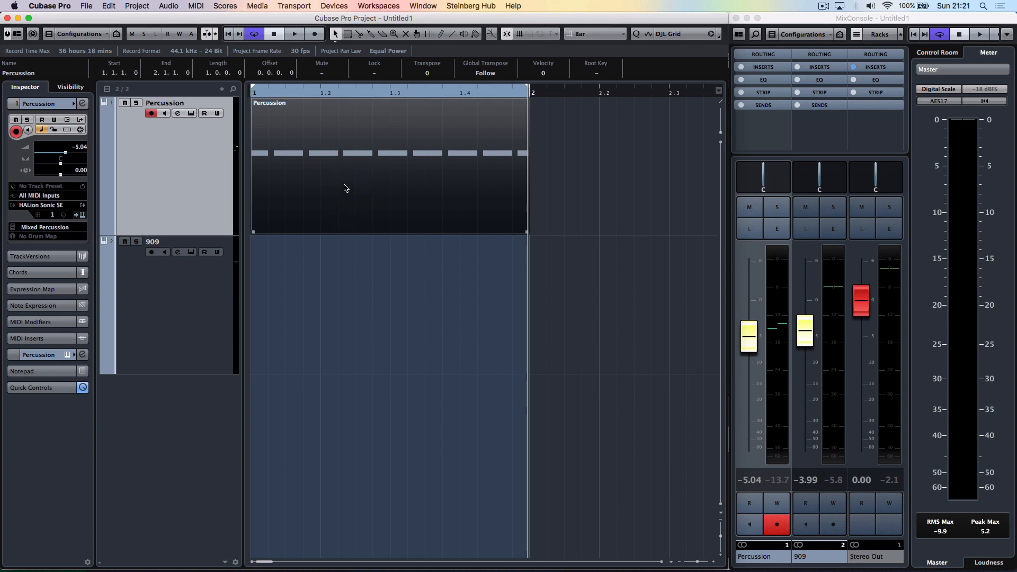
Delete the one-bar part from the Percussion track, keeping that track selected
key(Delete)
click(175, 191)
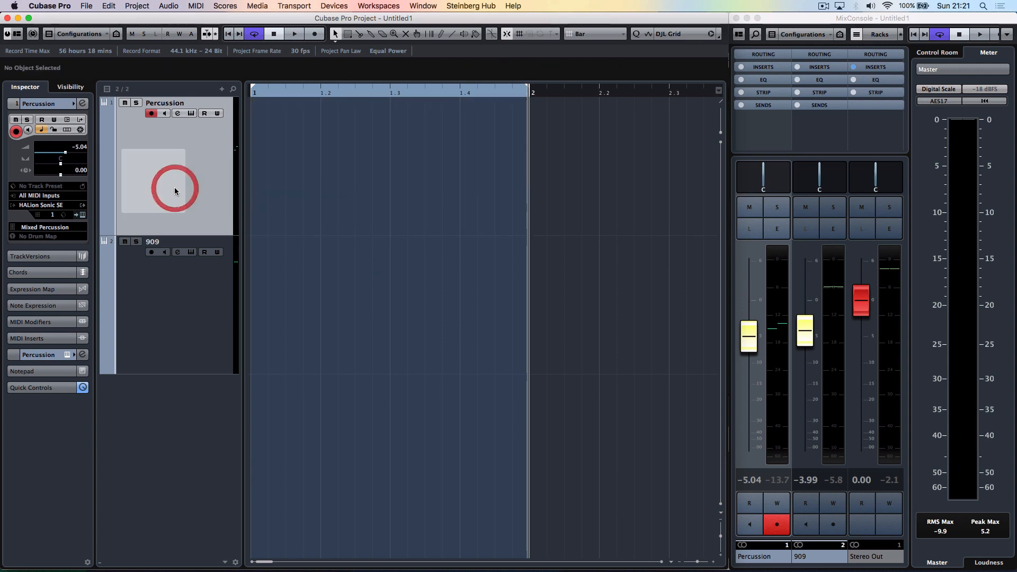
click(350, 166)
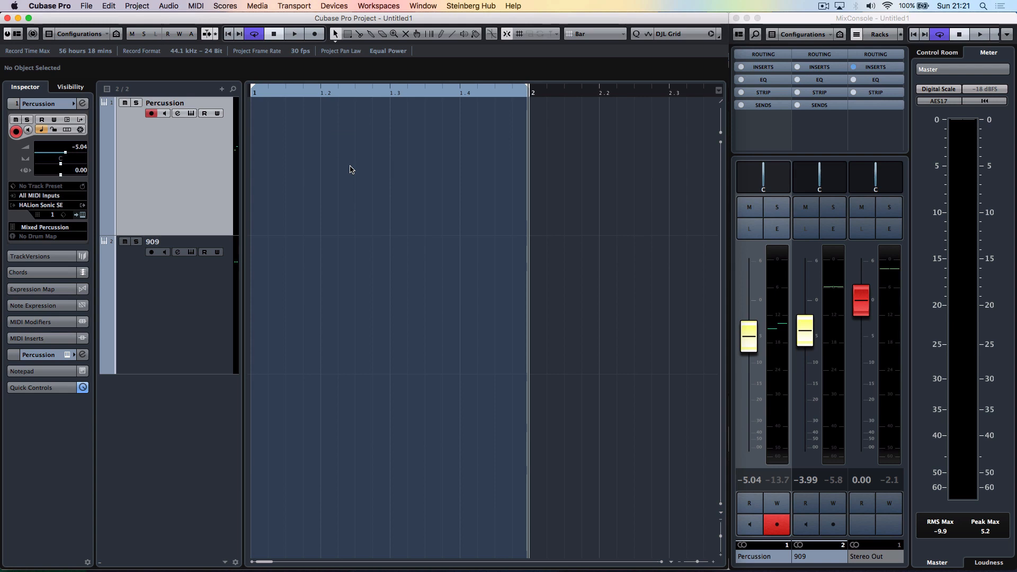
Record a first one-bar pass on the Percussion track from the project start, and leave playback cycling
key(Home)
key(KP_Multiply)
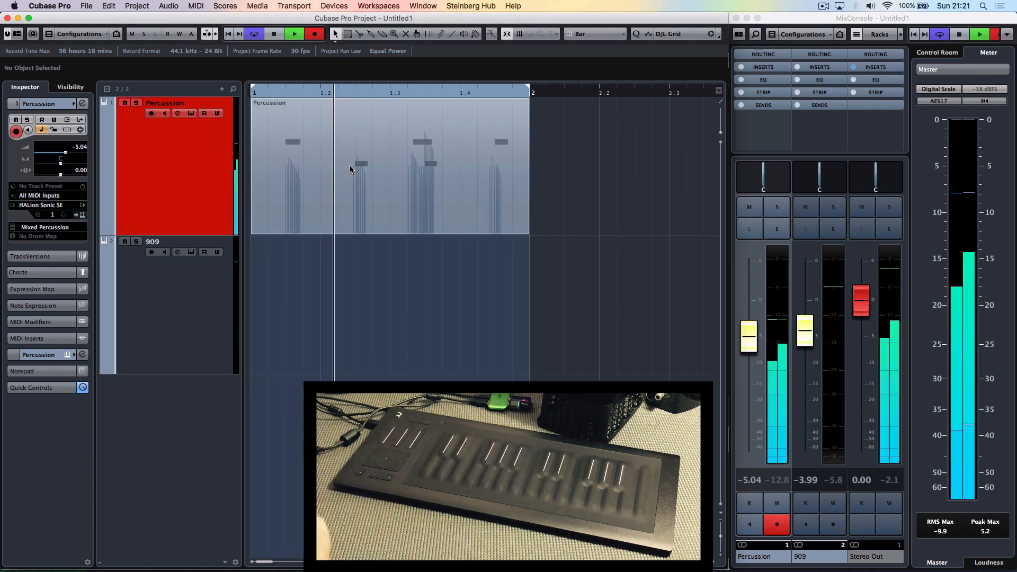
key(KP_Multiply)
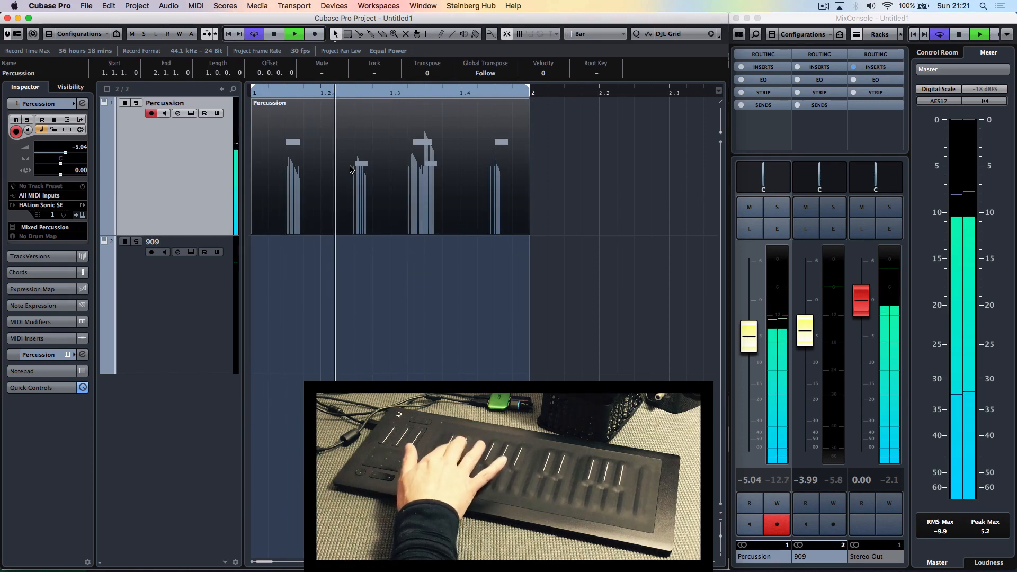
Overdub further percussion layers into the cycling one-bar Percussion part, punching recording in and out for each layer
key(KP_Multiply)
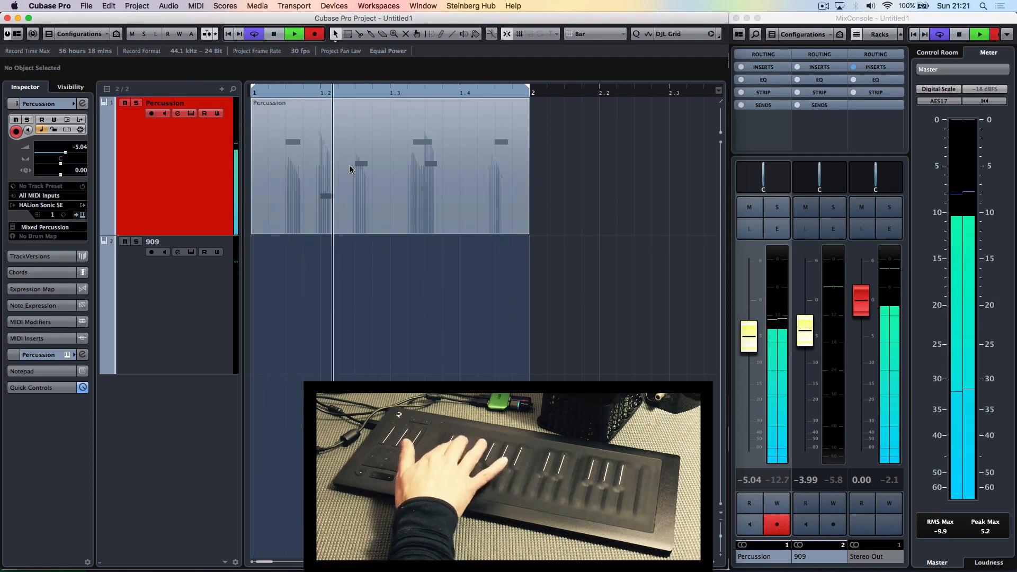
key(KP_Multiply)
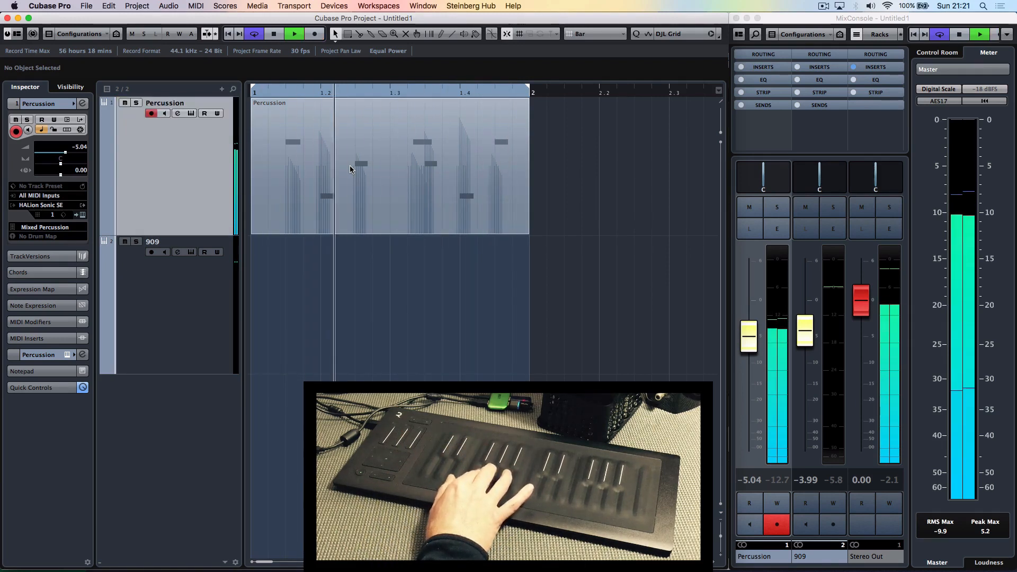
key(KP_Multiply)
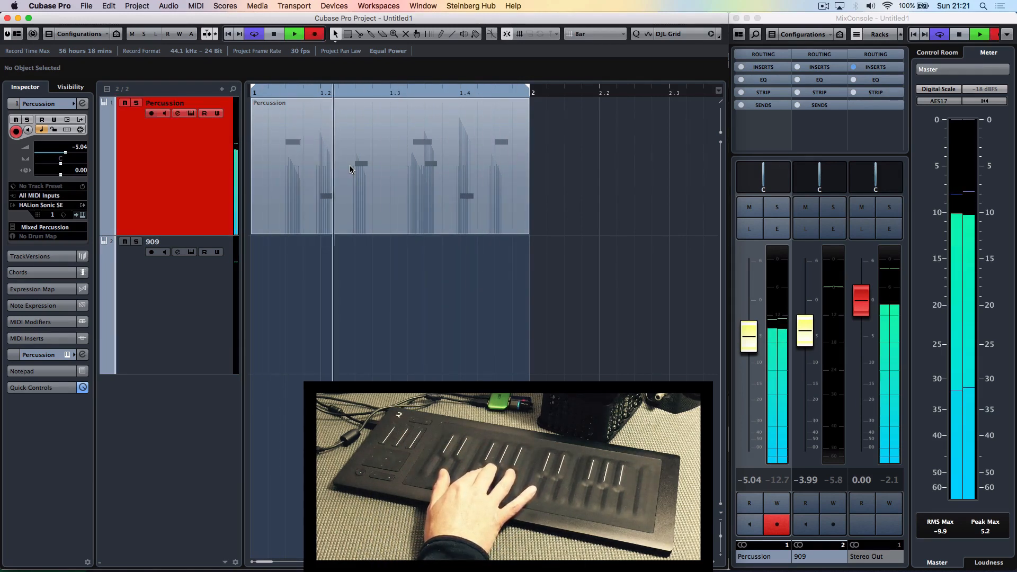
key(KP_Multiply)
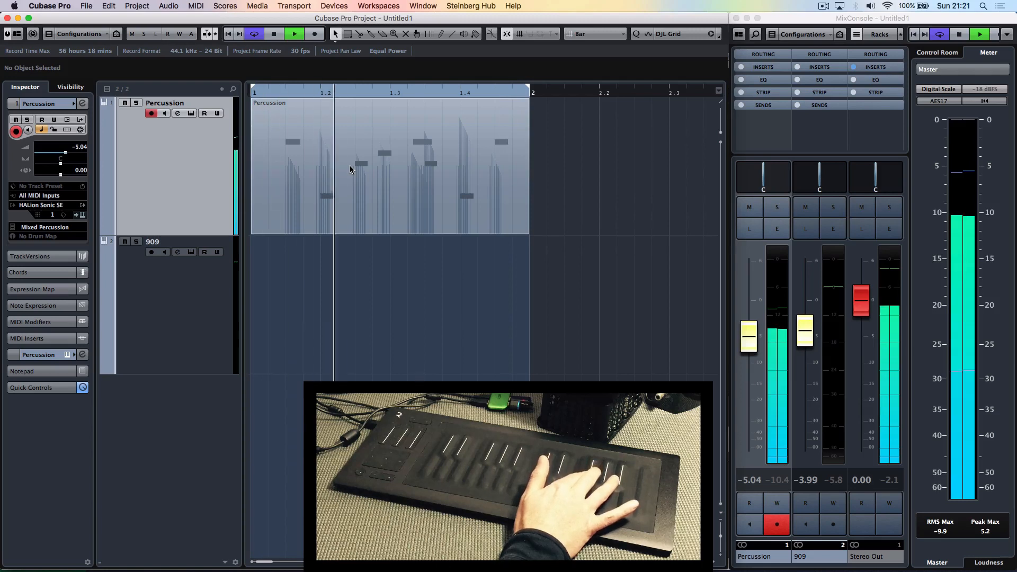
key(KP_Multiply)
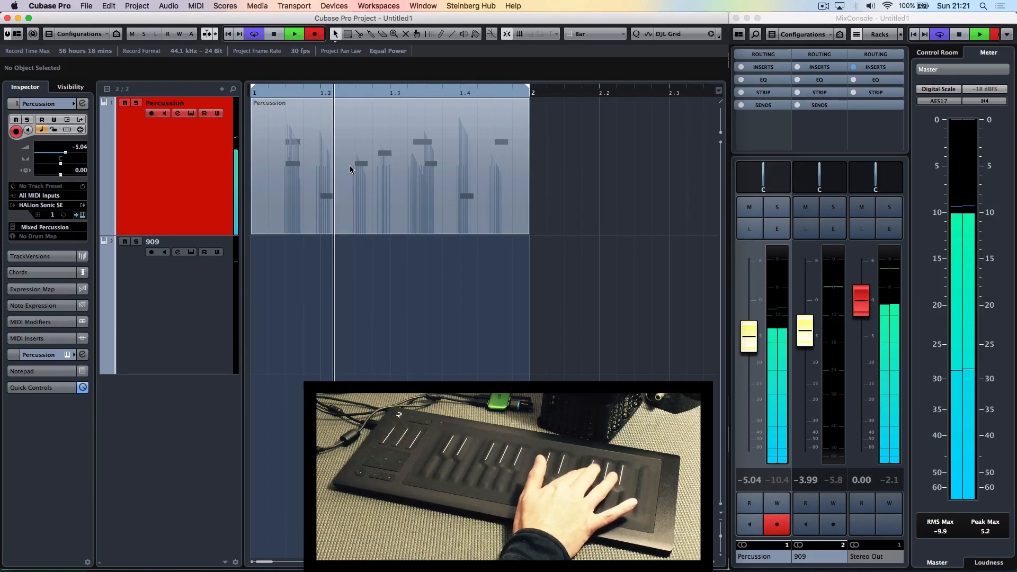
key(KP_Multiply)
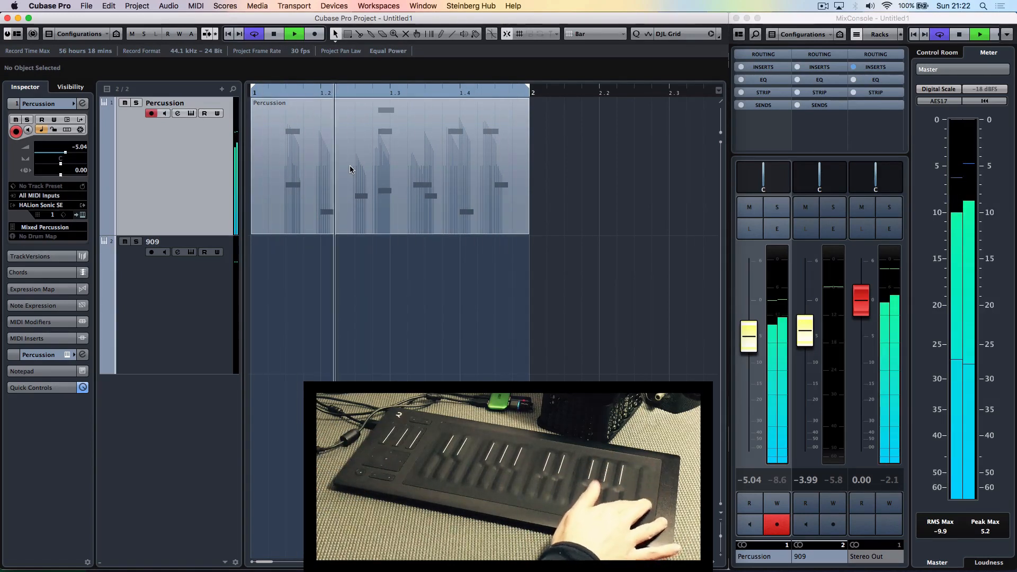
key(KP_Multiply)
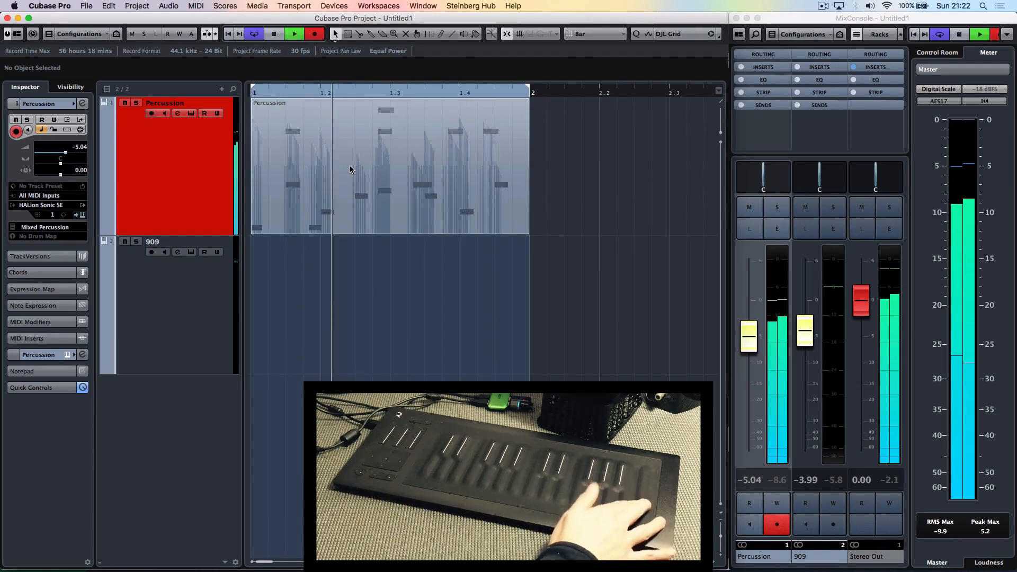
key(KP_Multiply)
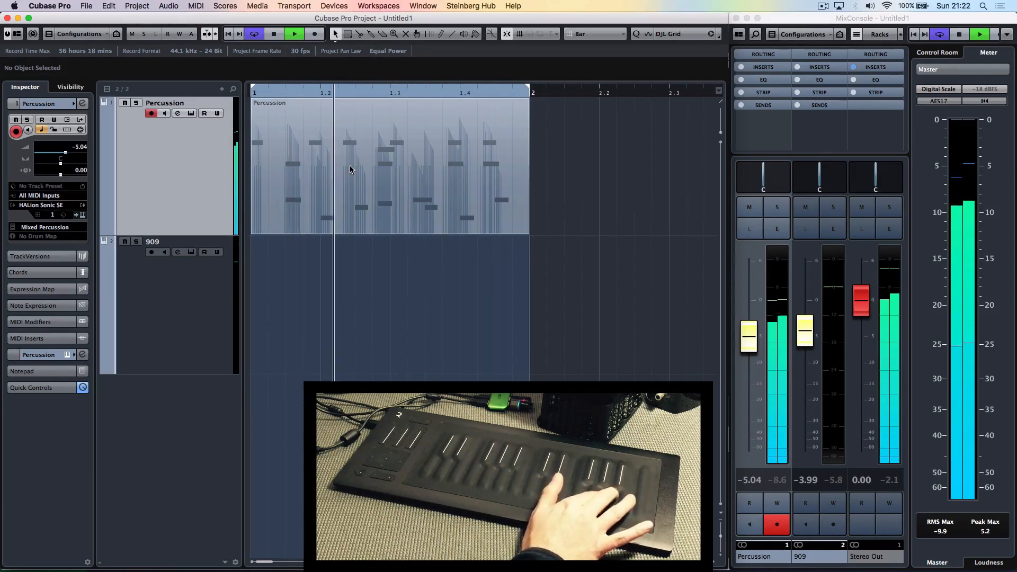
key(KP_Multiply)
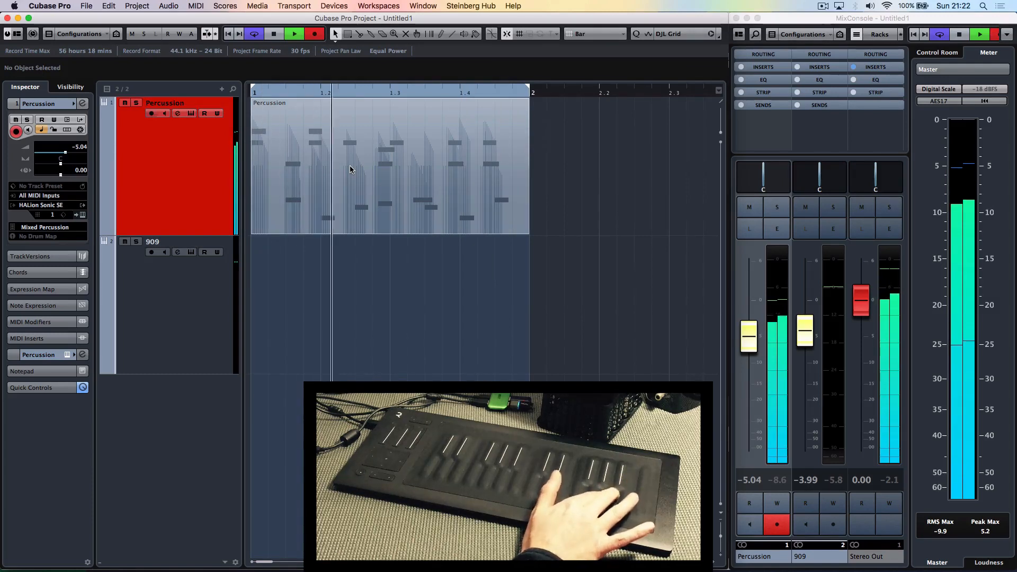
key(KP_Multiply)
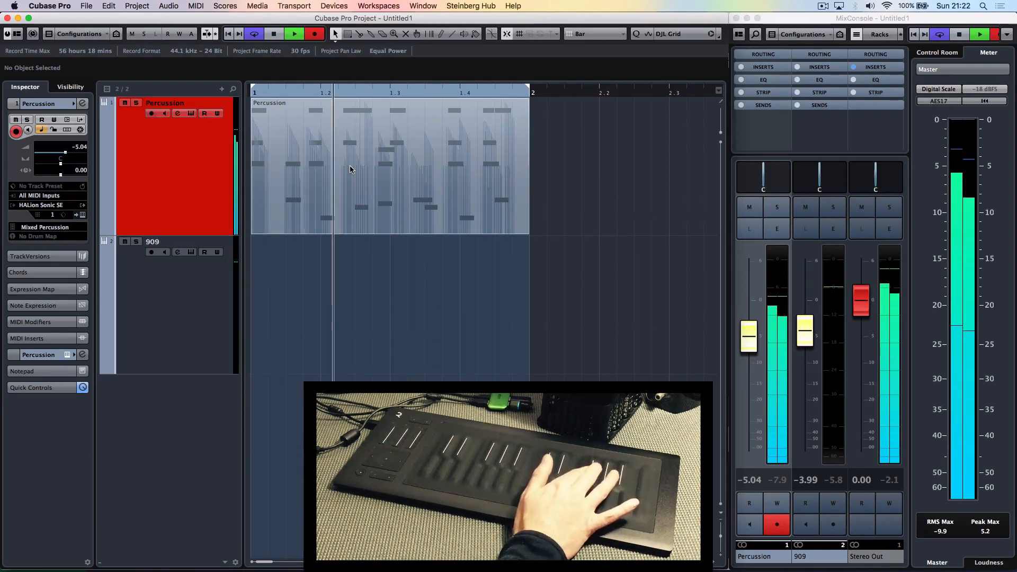
key(KP_Multiply)
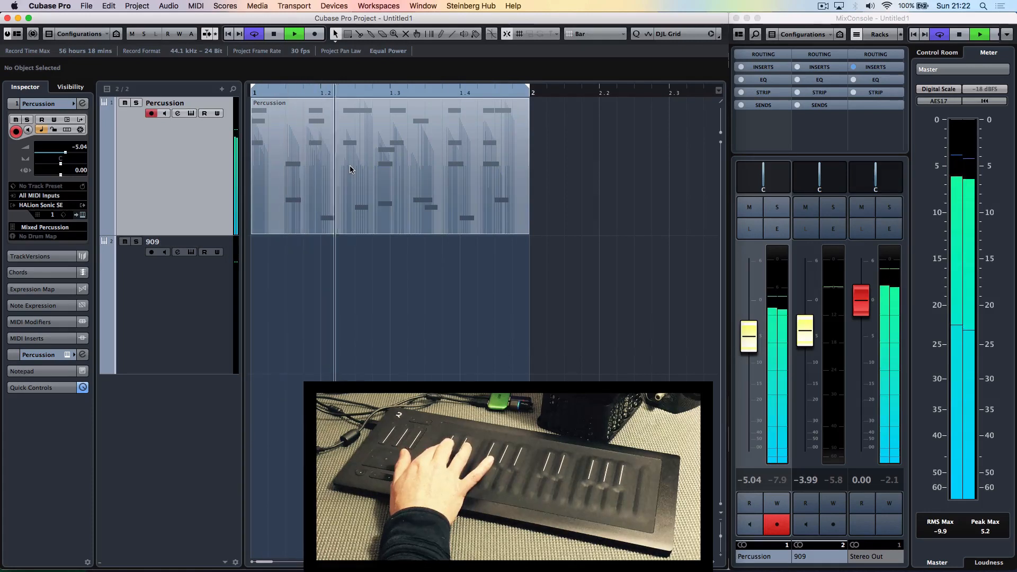
key(KP_Multiply)
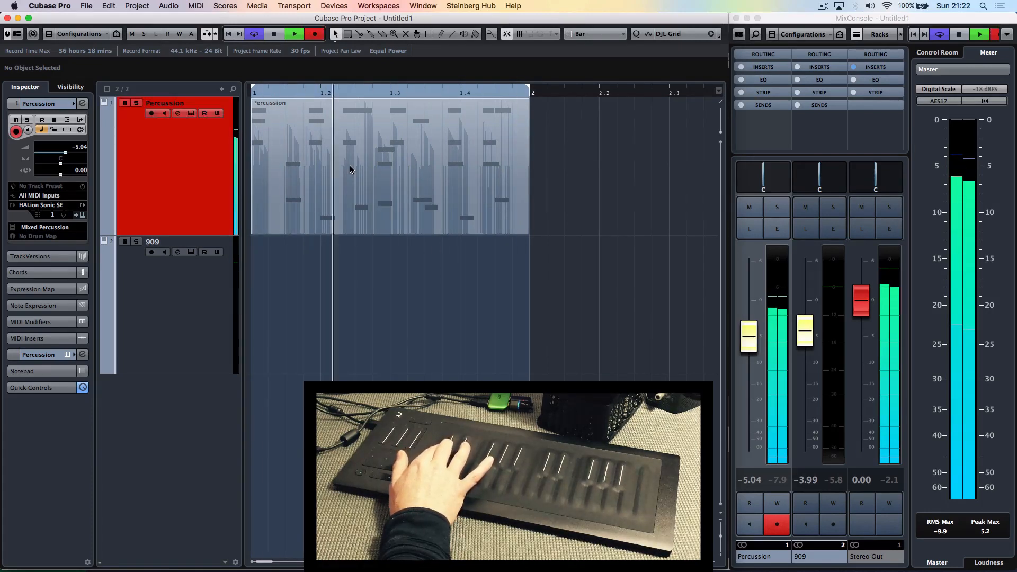
key(KP_Multiply)
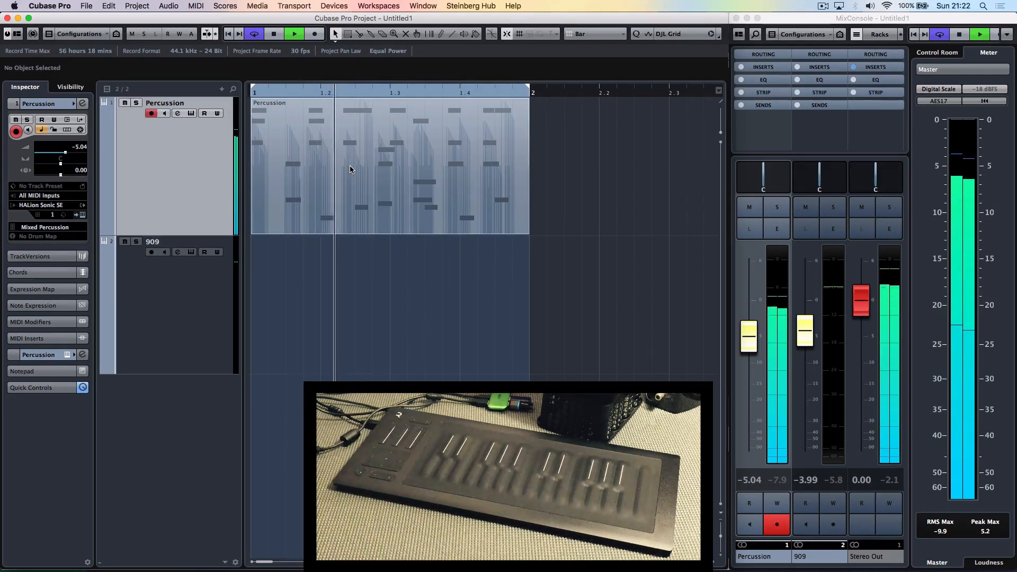
Select the 909 track and record a one-bar kick pattern, overdubbing further drum layers in the cycle
click(168, 302)
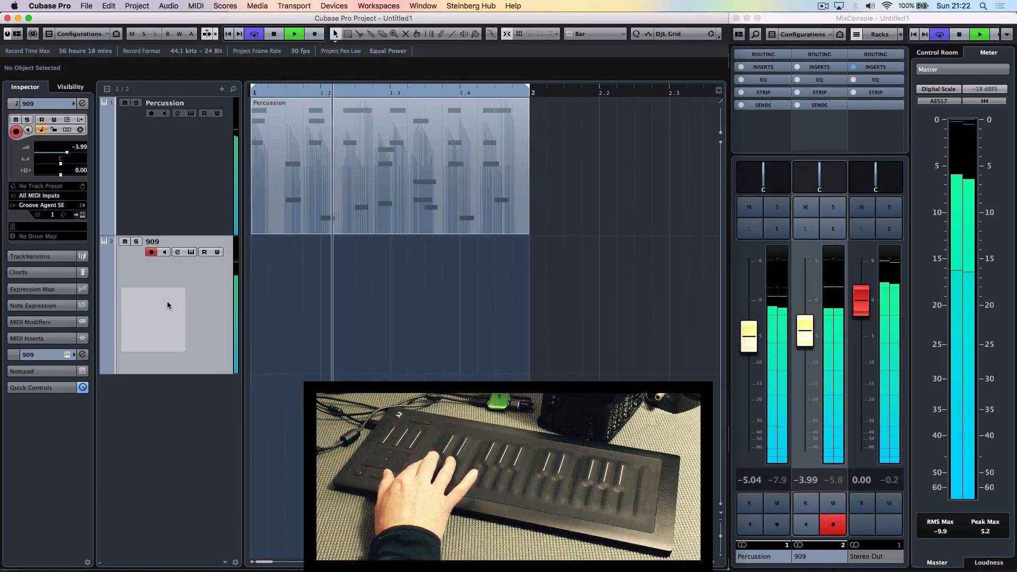
key(KP_Multiply)
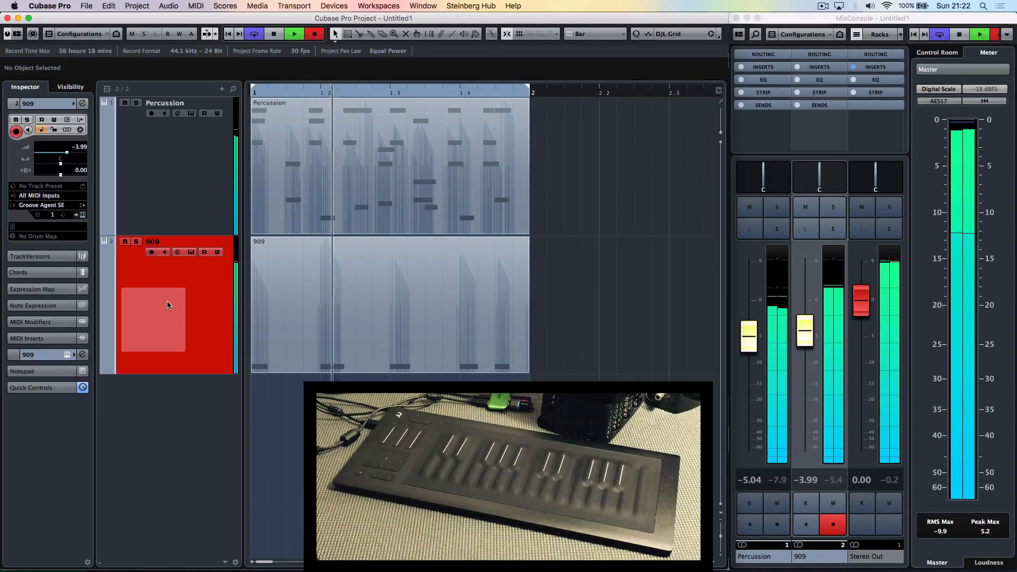
key(KP_Multiply)
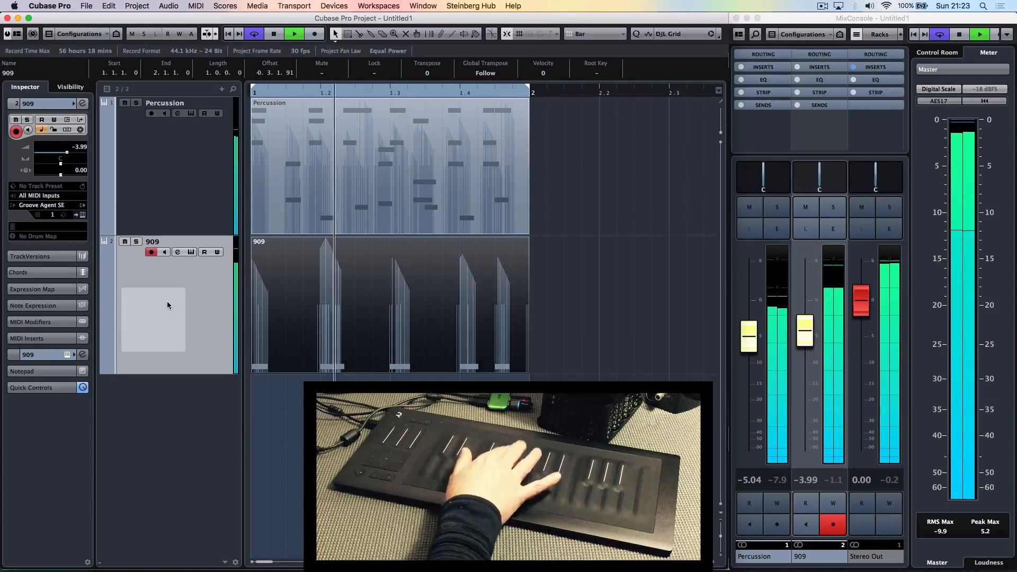
key(KP_Multiply)
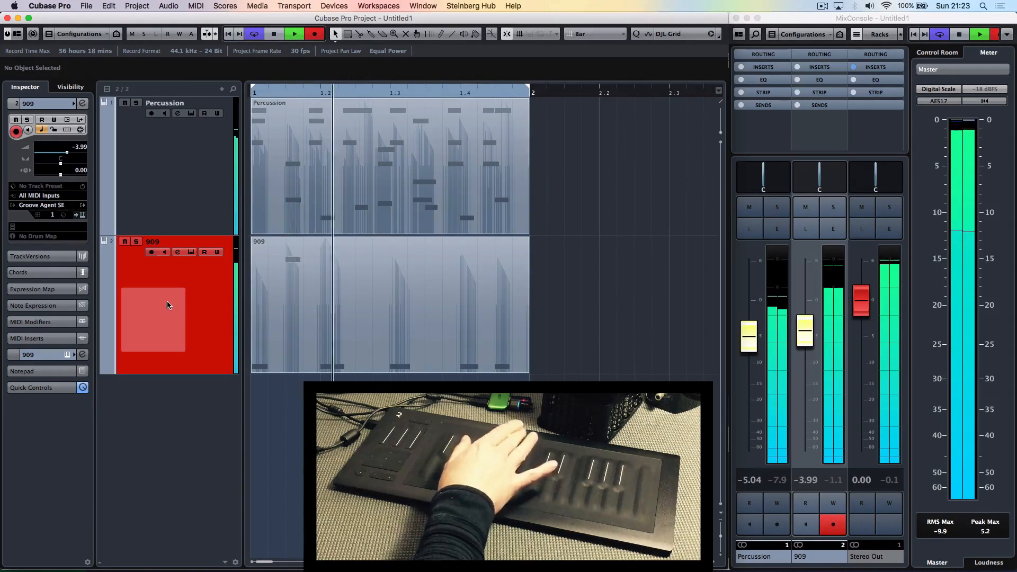
key(KP_Multiply)
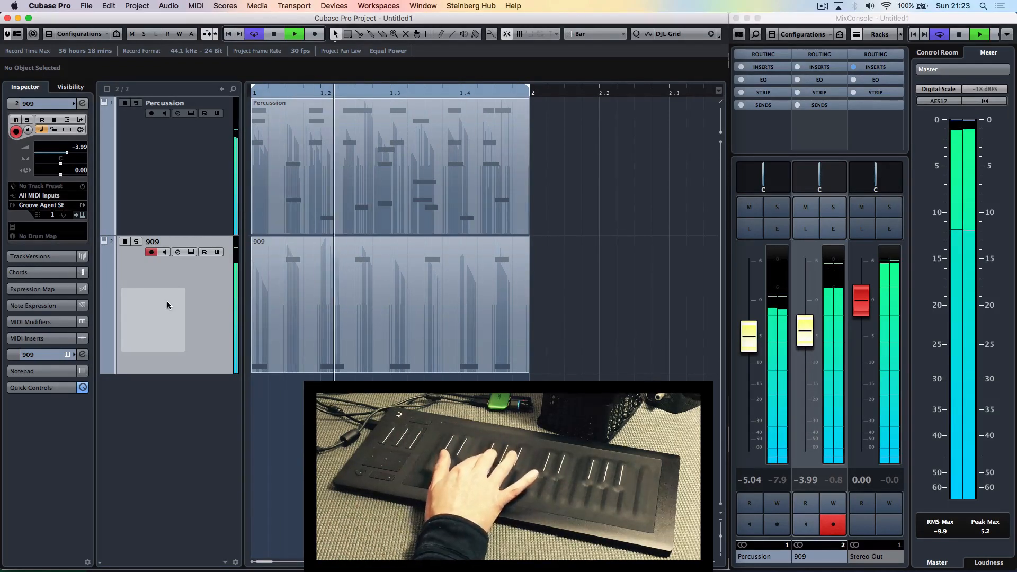
key(KP_Multiply)
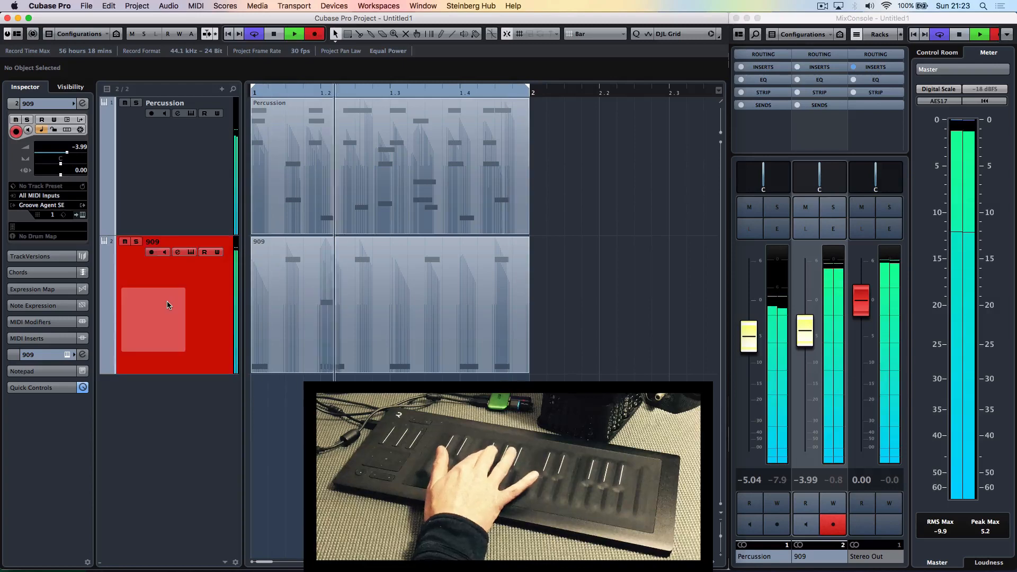
key(KP_Multiply)
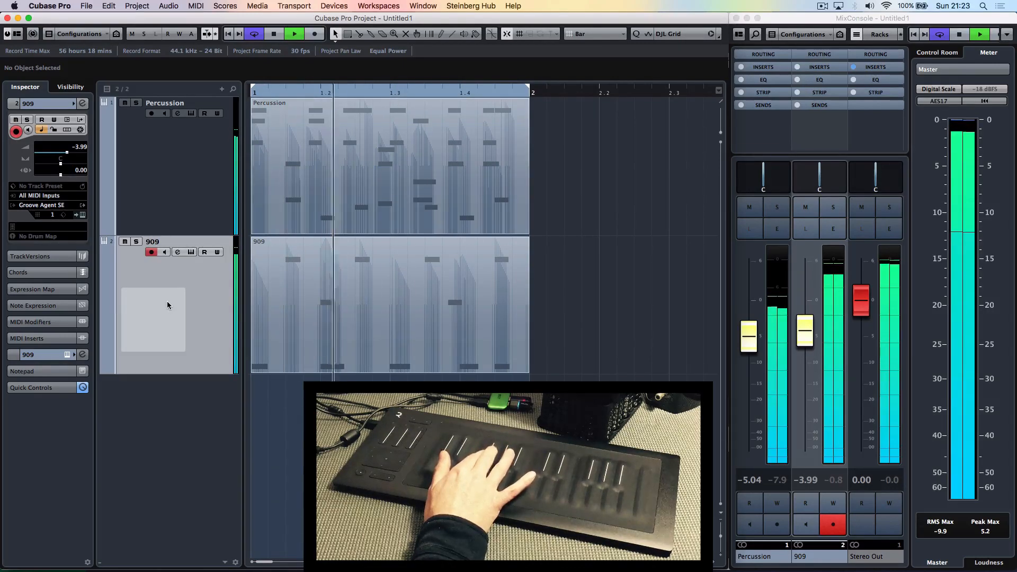
In the 909 part's Key Editor, nudge the upper of the two notes at beat 1.2 earlier, and close the editor
double_click(392, 288)
key(1)
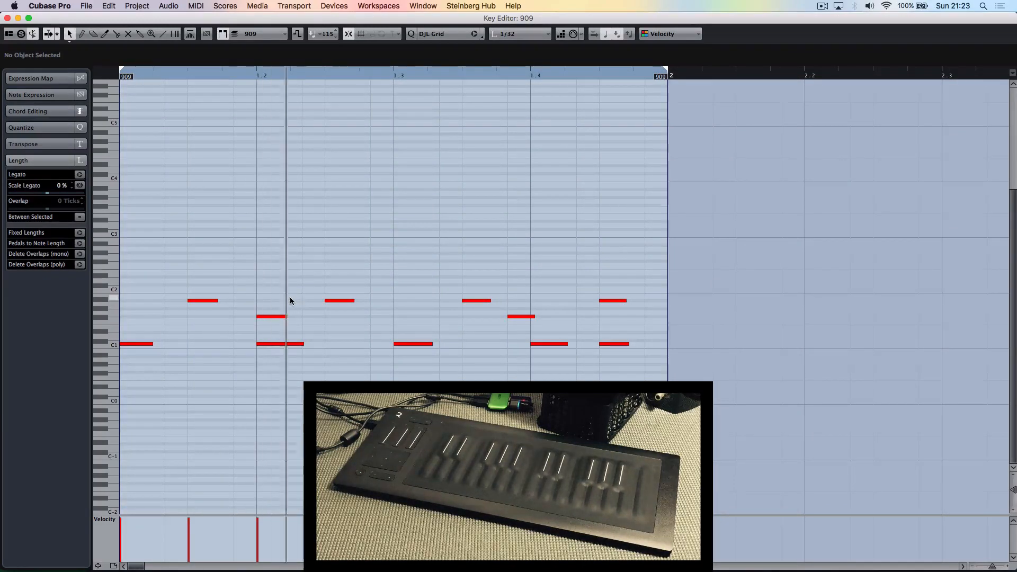
drag(259, 300, 289, 345)
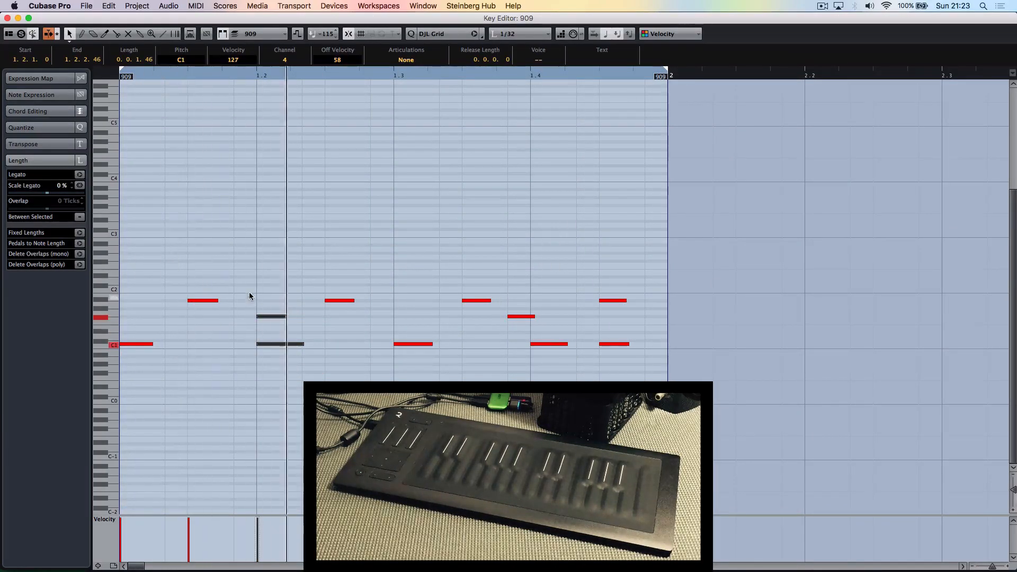
drag(250, 294, 292, 329)
key(super+Left)
key(Return)
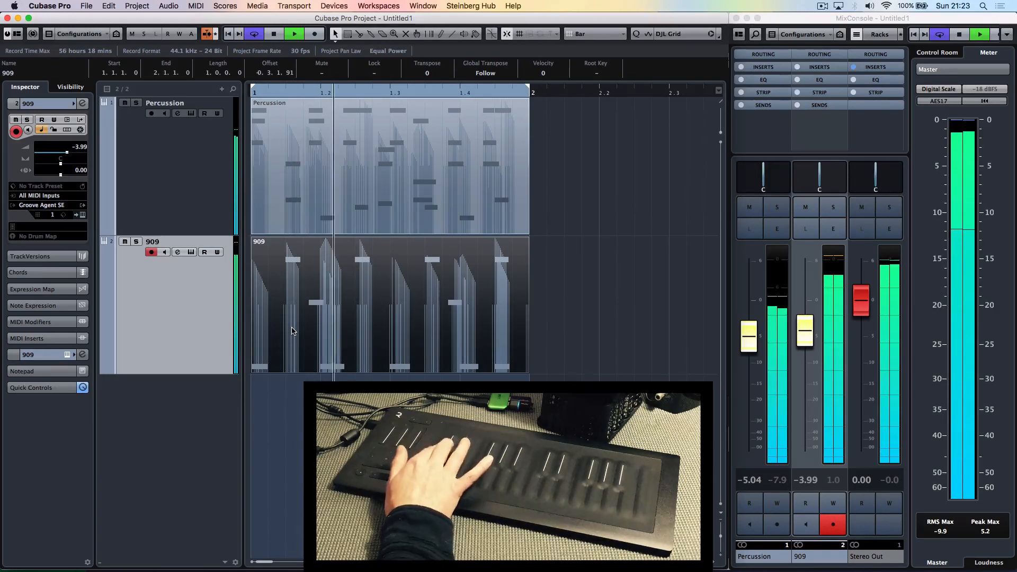
Overdub more drum hits into the 909 part, briefly muting and unmuting the Percussion track between passes
key(KP_Multiply)
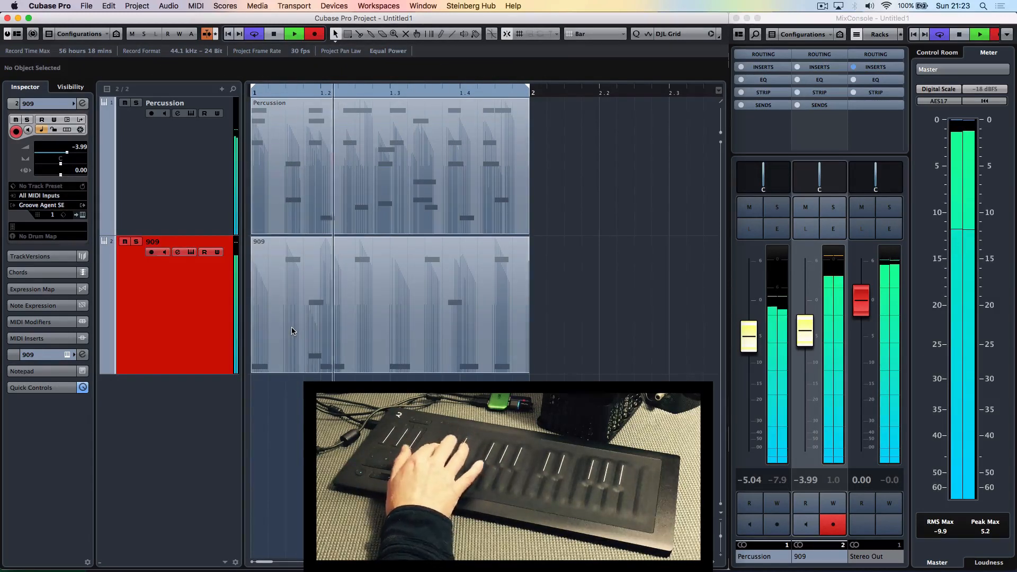
key(KP_Multiply)
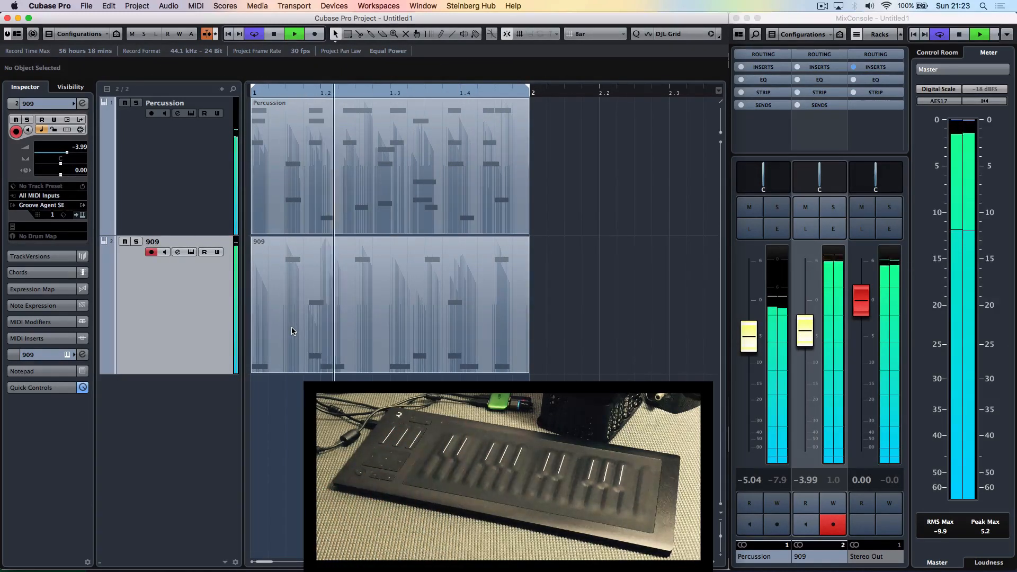
click(126, 103)
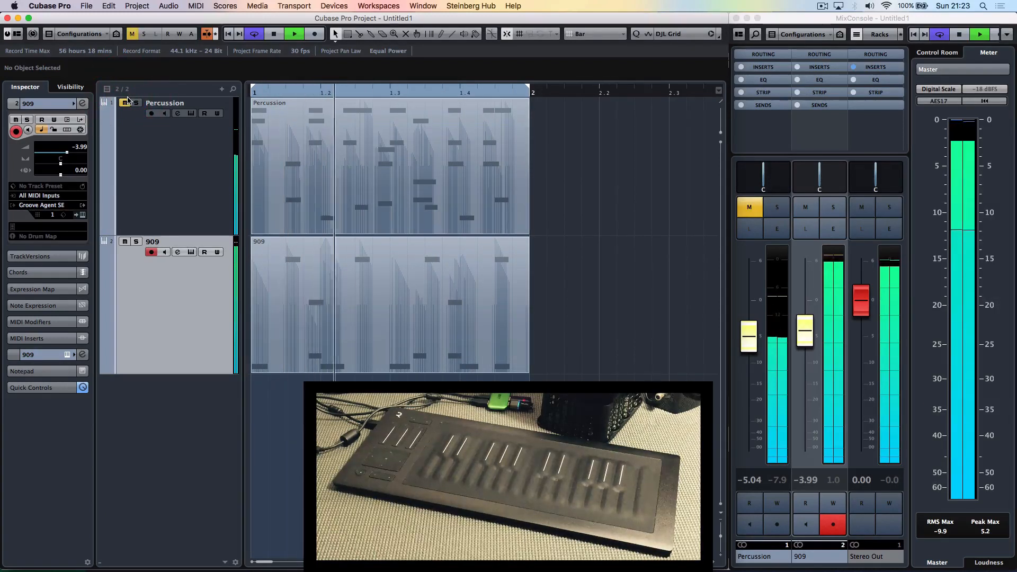
click(126, 104)
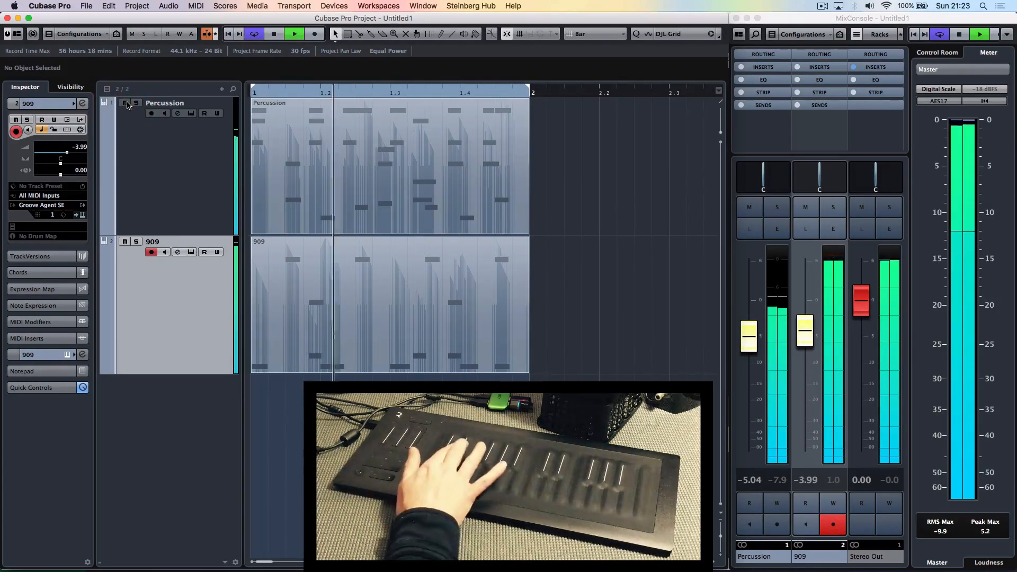
key(KP_Multiply)
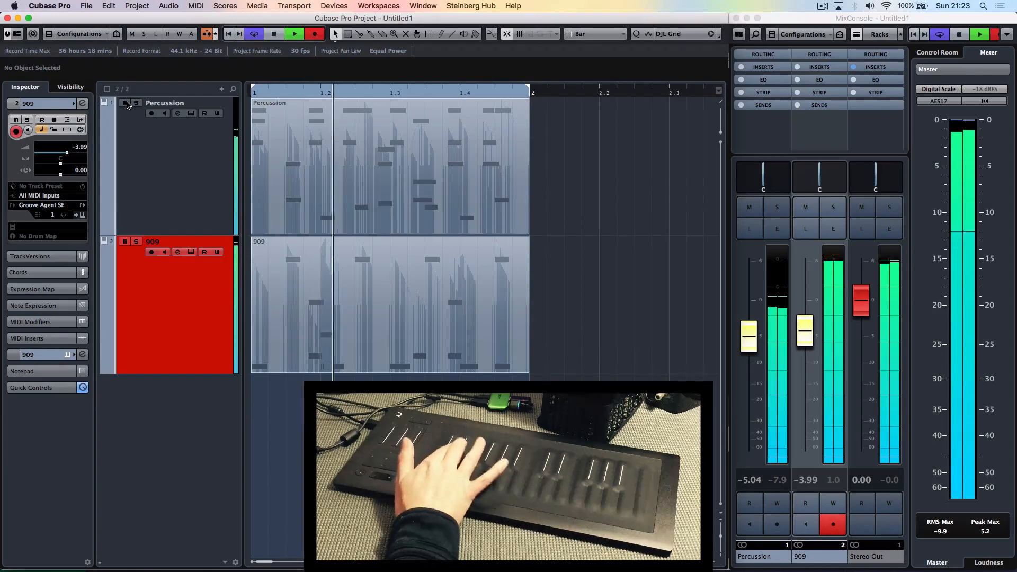
key(KP_Multiply)
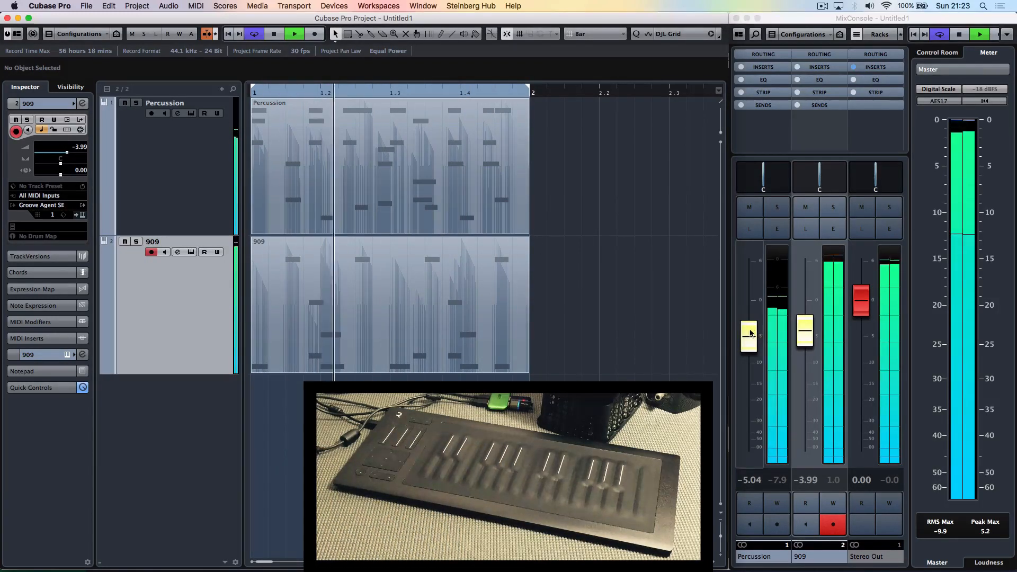
Lower the Percussion channel's level to -11.2 dB and overdub another layer into the 909 part
drag(753, 336, 763, 366)
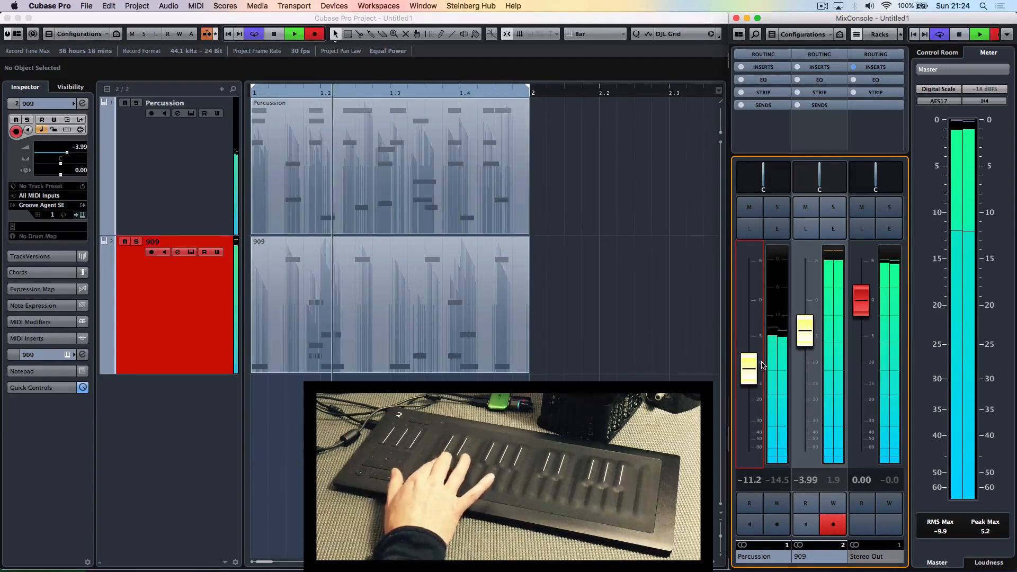
key(KP_Multiply)
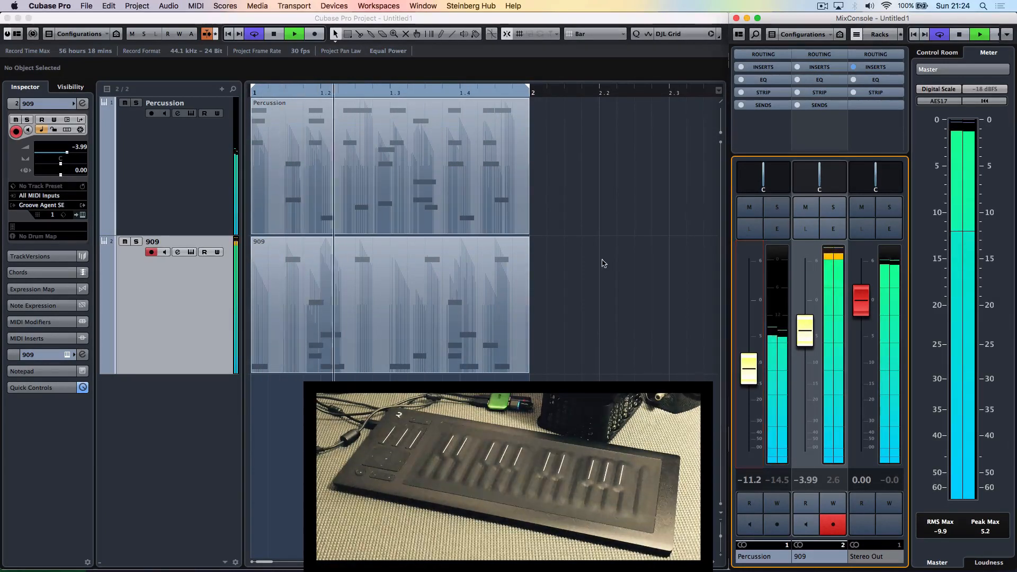
Open the 909 track's Groove Agent SE instrument, view the pitch envelope settings for the 909HHO4 sample, and close the instrument
click(82, 214)
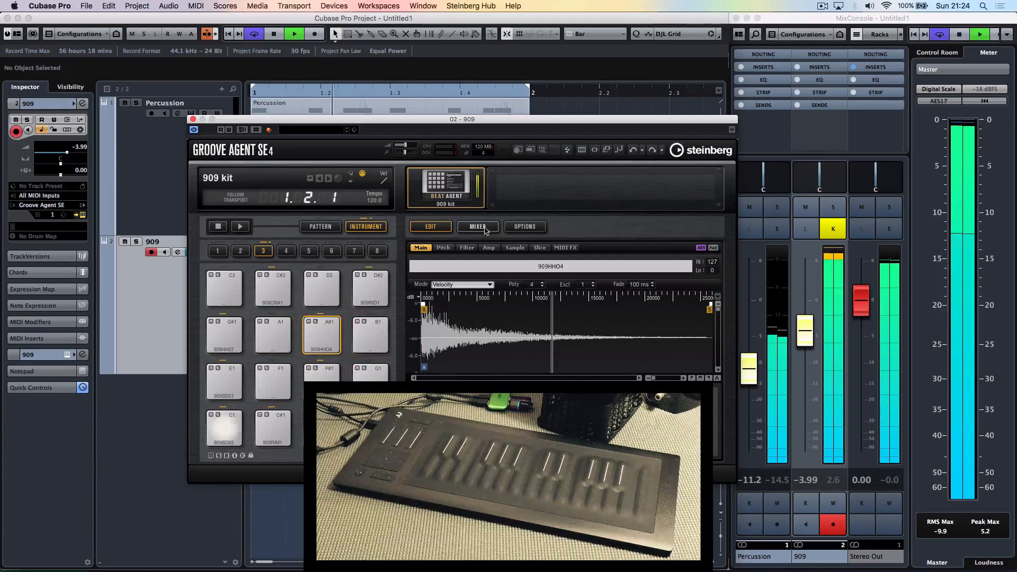
click(444, 247)
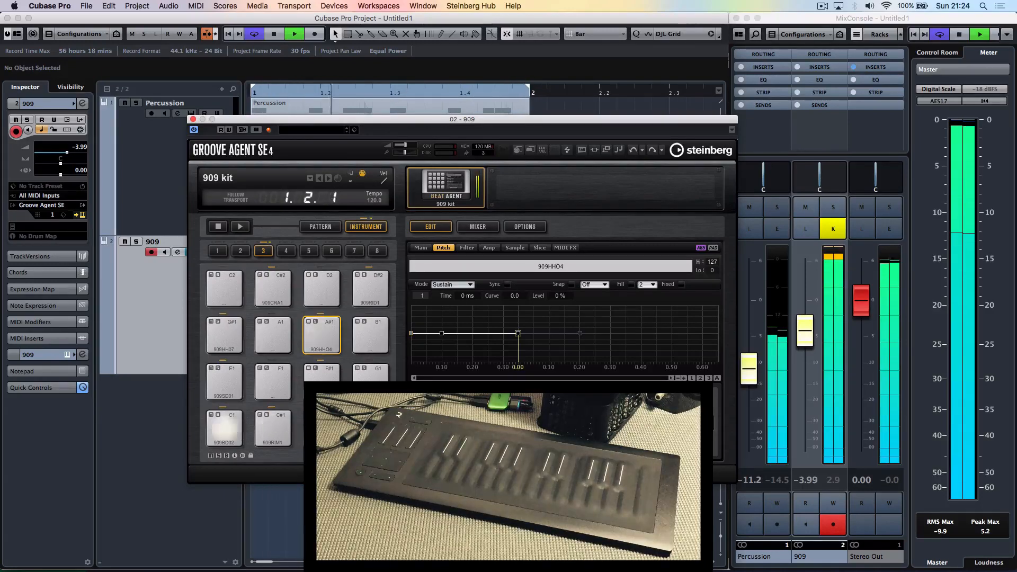
click(192, 119)
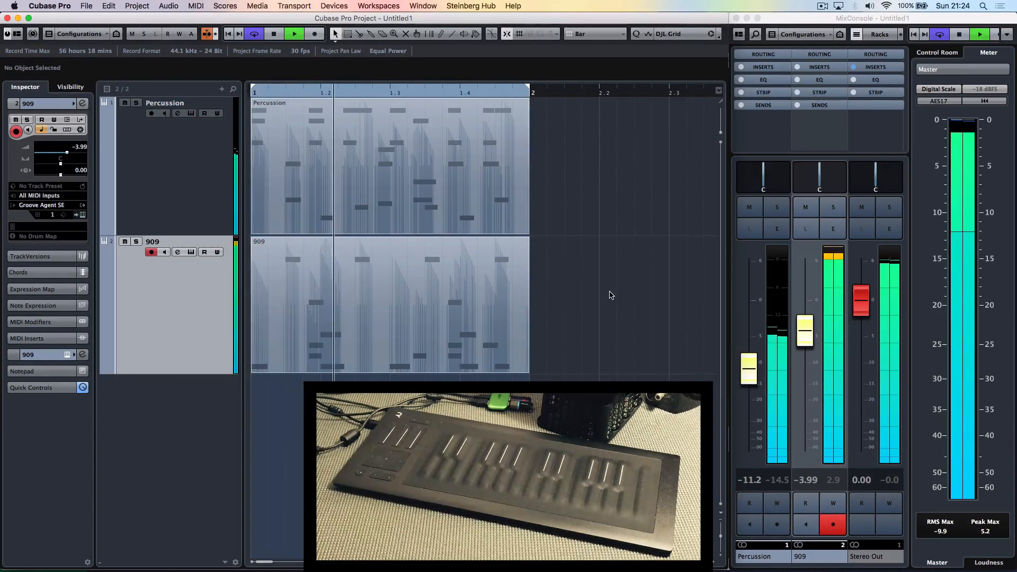
Stop playback, open the 909 part in the Key Editor, and compare grids by switching the quantize preset to 1/16 Triplet and back to DJL Grid
key(space)
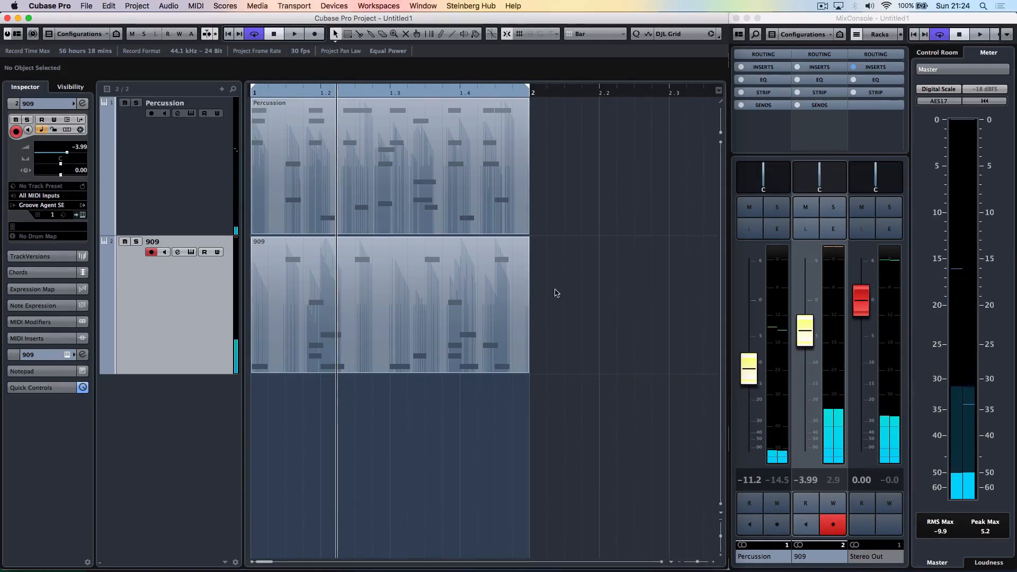
double_click(410, 304)
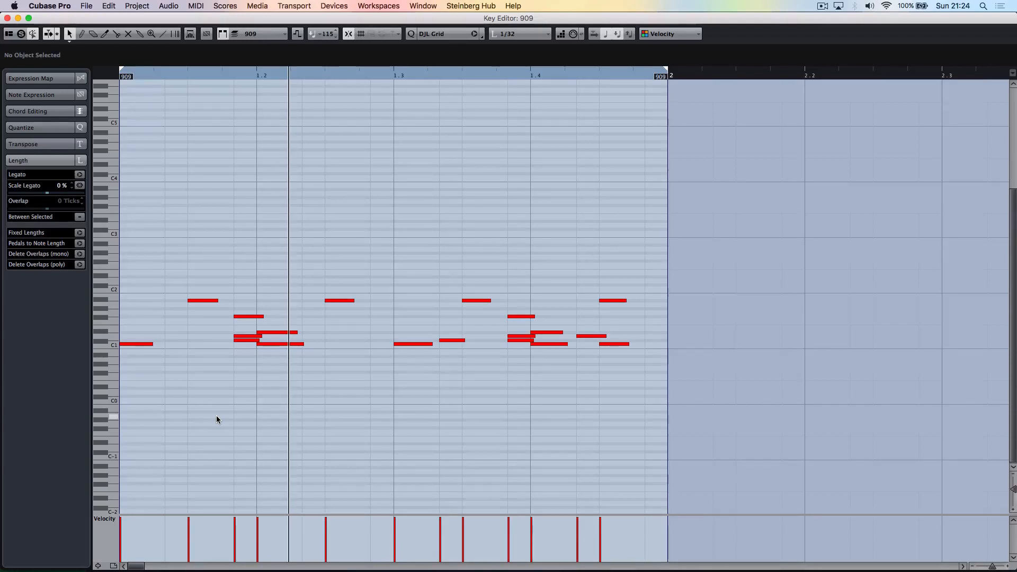
click(443, 34)
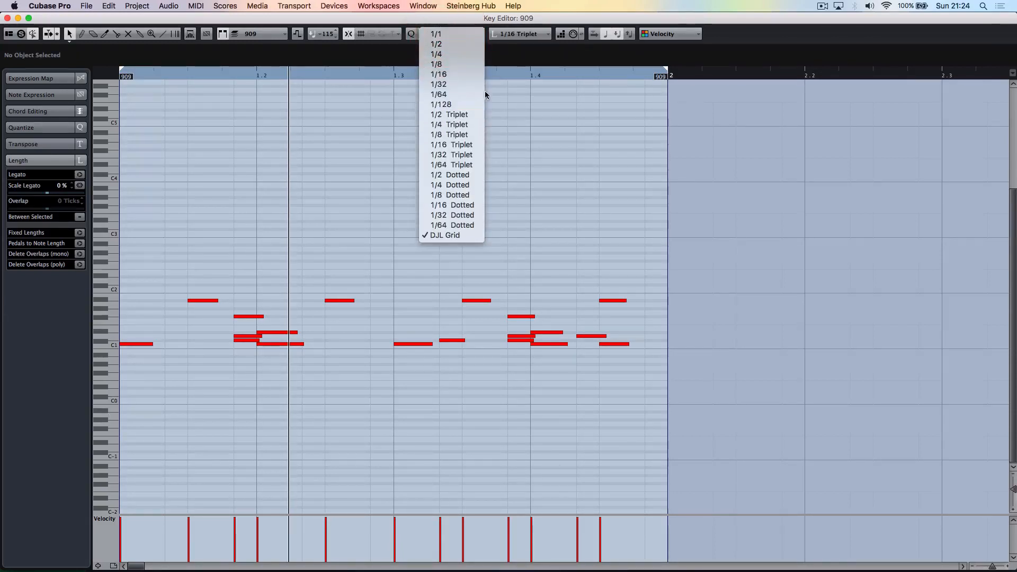
click(462, 145)
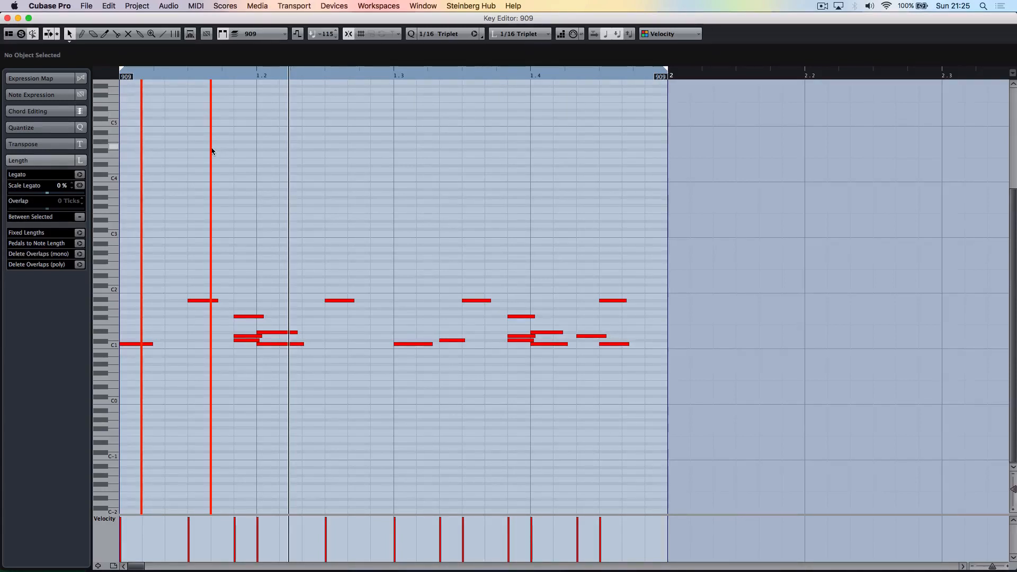
click(454, 34)
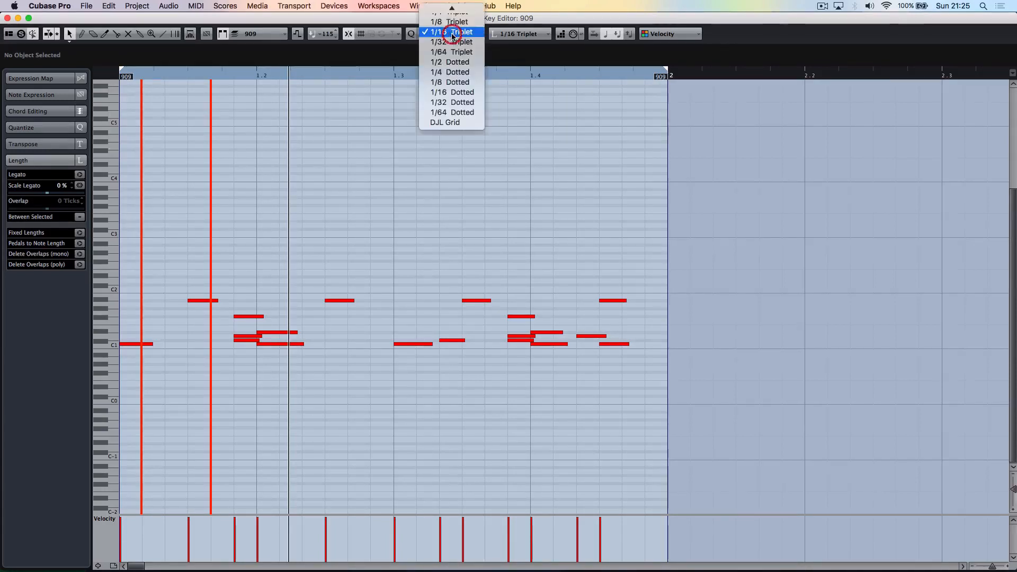
click(452, 123)
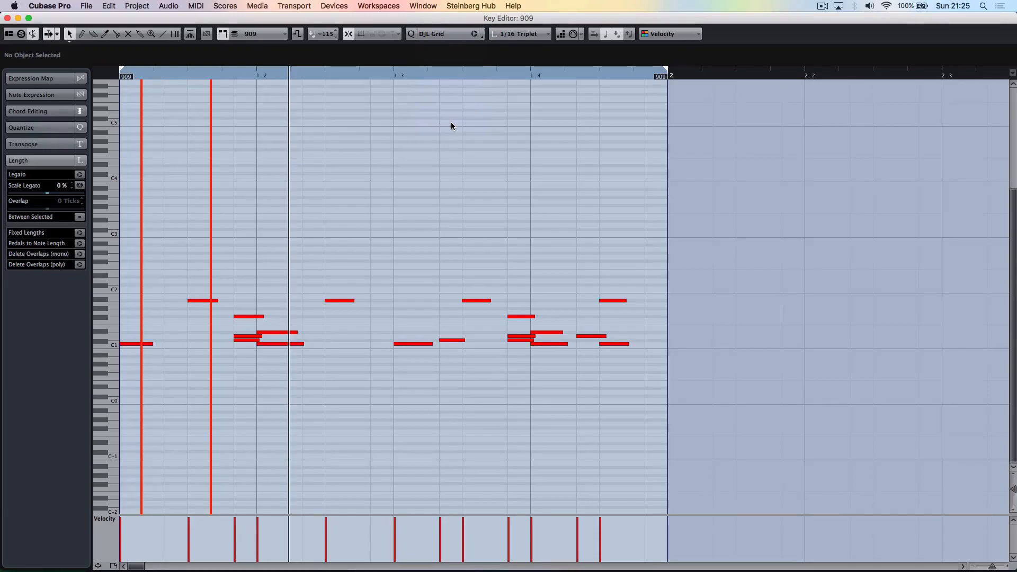